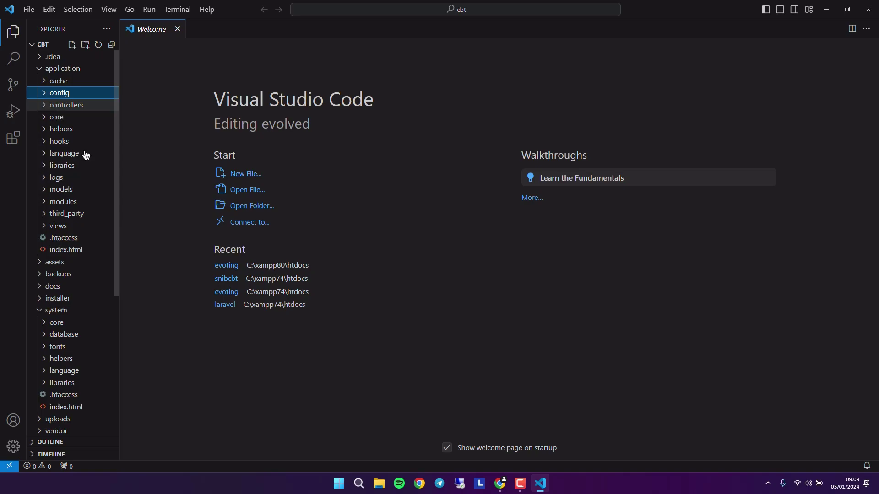
# - In VS Code, open config.php and then database.php from application/config
pyautogui.scroll(-2, 118, 234)
pyautogui.scroll(-5, 118, 234)
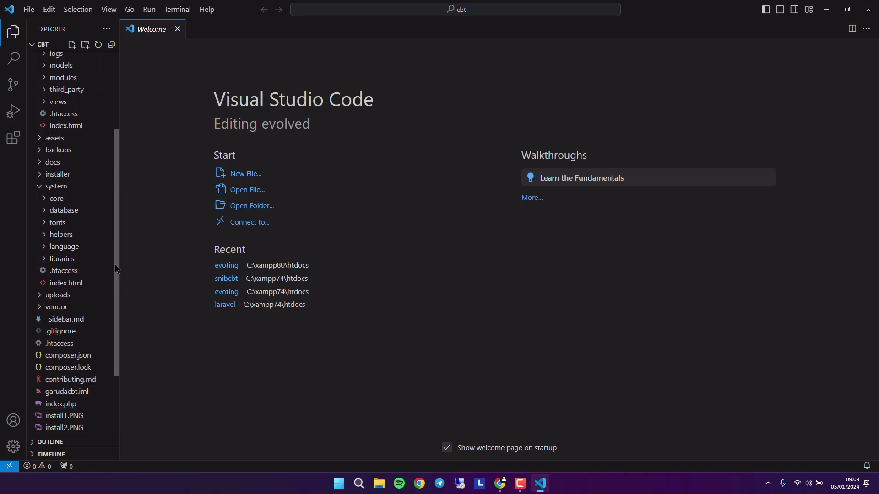
pyautogui.scroll(6, 114, 228)
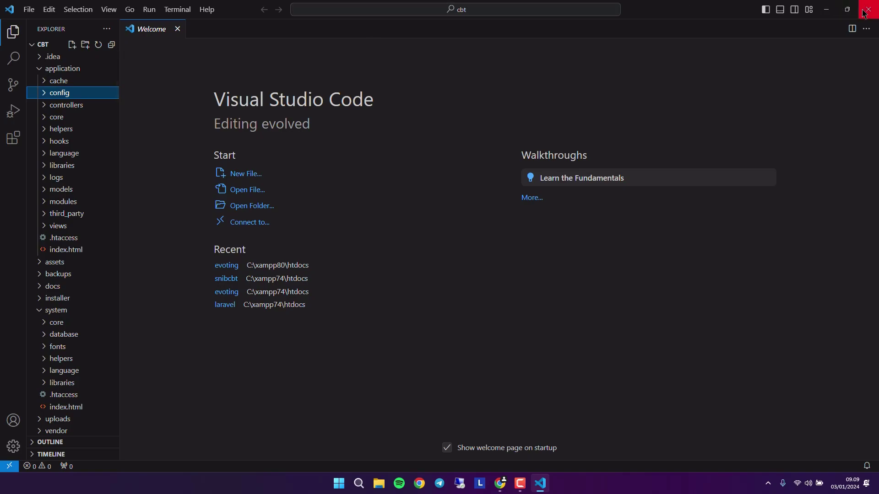
pyautogui.click(46, 95)
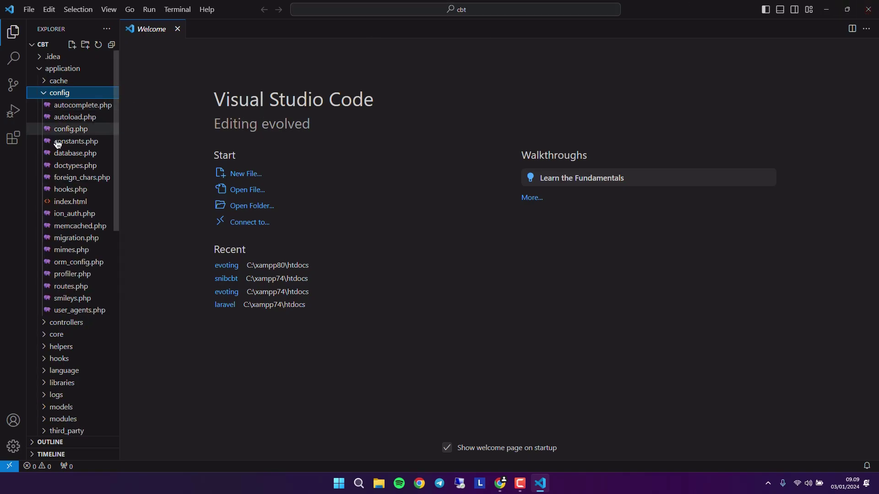
pyautogui.click(69, 130)
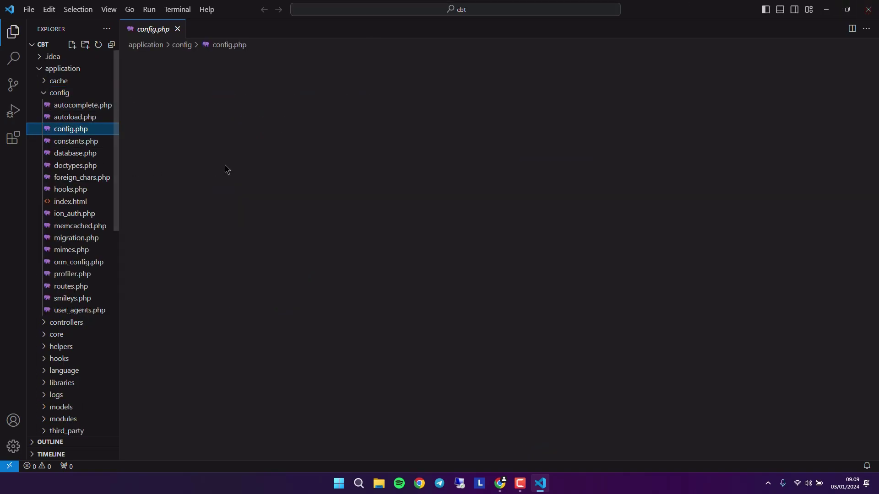
pyautogui.click(94, 158)
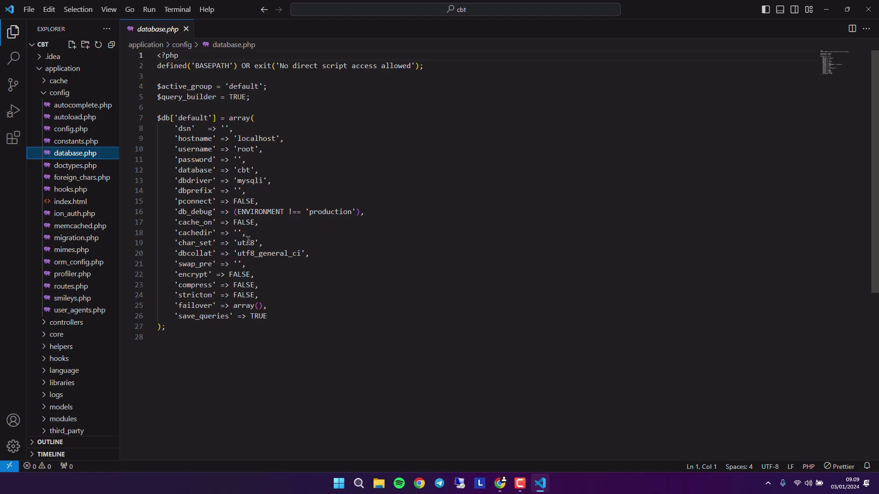
# - Review the $db settings for the cbt database on localhost, then close VS Code
pyautogui.click(300, 253)
pyautogui.click(300, 285)
pyautogui.press('Down')
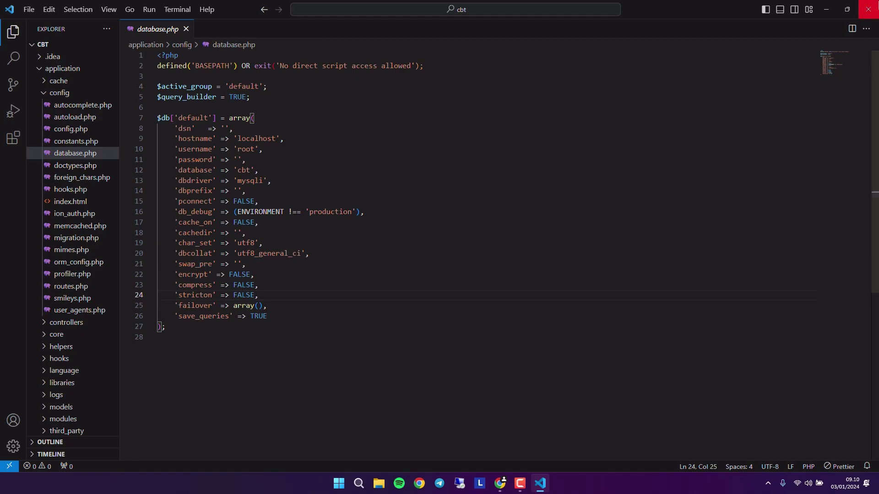
pyautogui.click(876, 6)
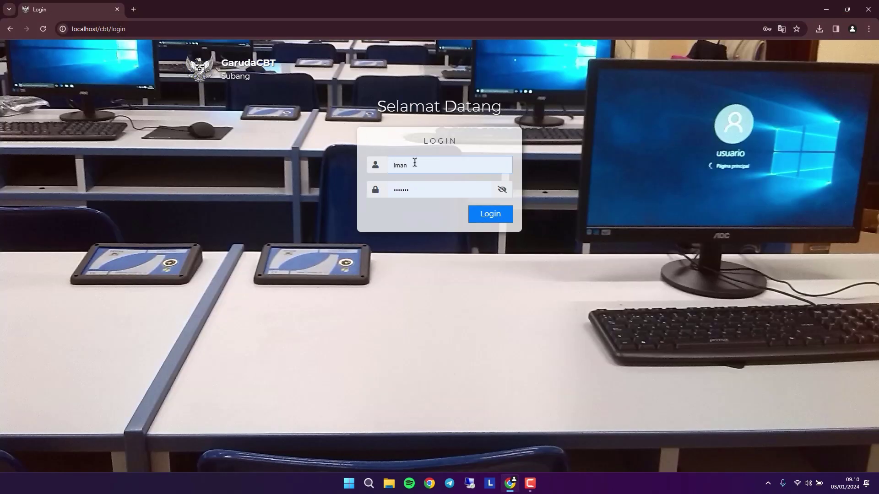
# - Log in as admin and dismiss Chrome's password breach warning
pyautogui.click(497, 212)
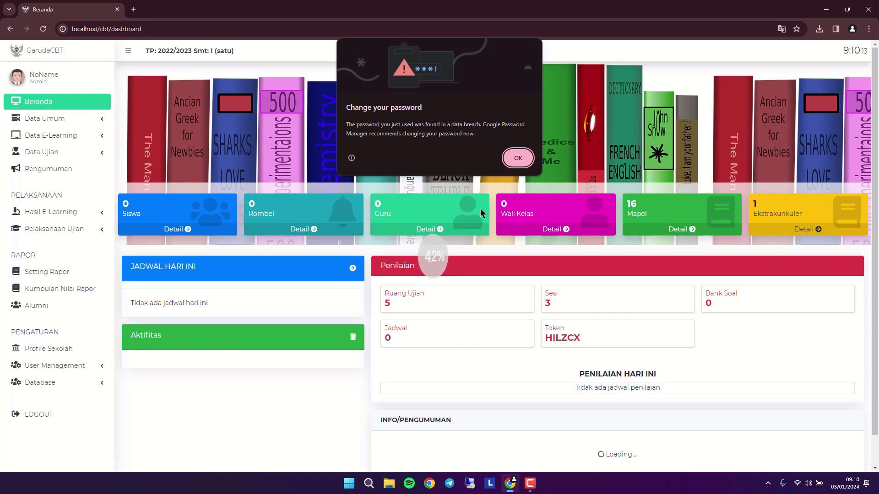
pyautogui.click(517, 157)
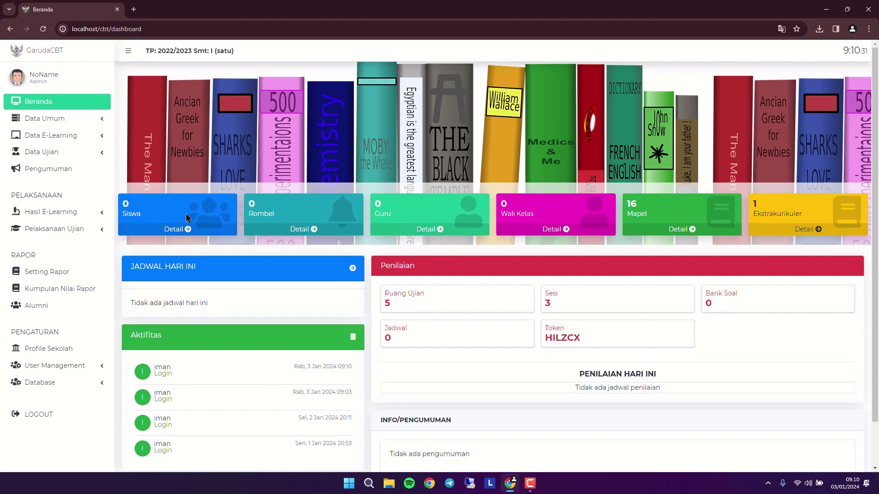
# - Toggle Data Umum, scroll the dashboard, then open Tahun Pelajaran under Data Umum
pyautogui.click(79, 118)
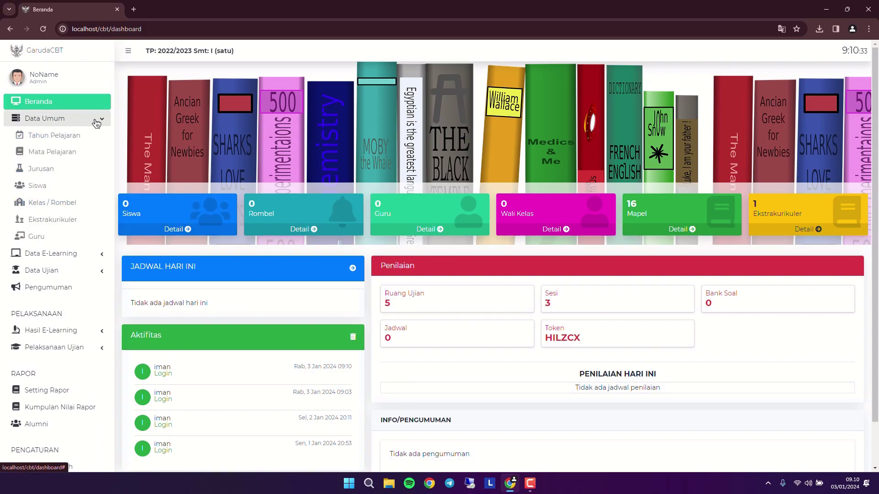
pyautogui.click(96, 120)
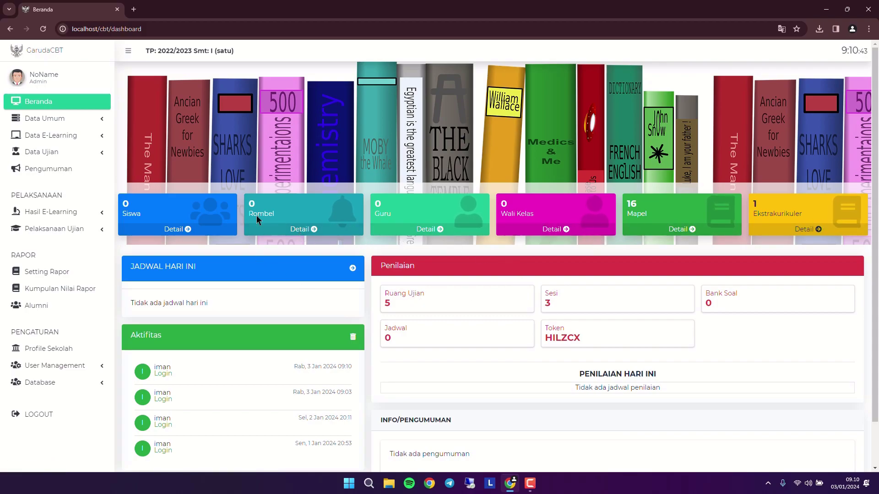
pyautogui.scroll(-1, 489, 273)
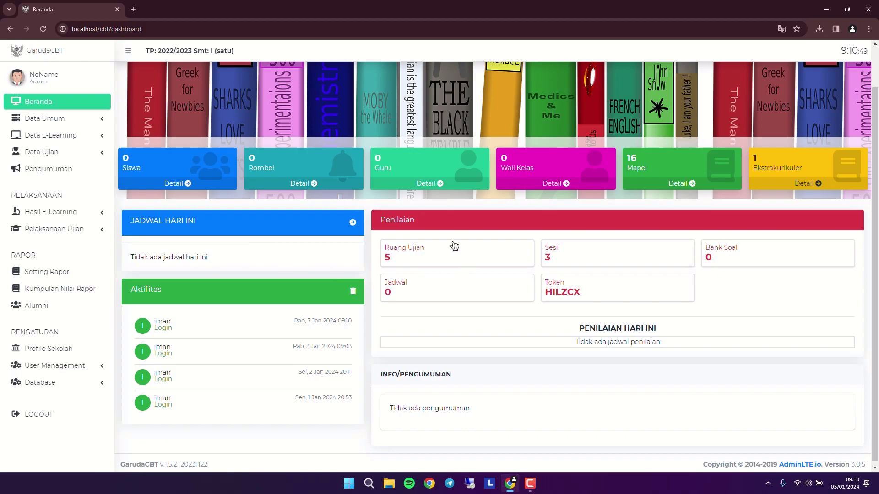
pyautogui.scroll(-1, 566, 289)
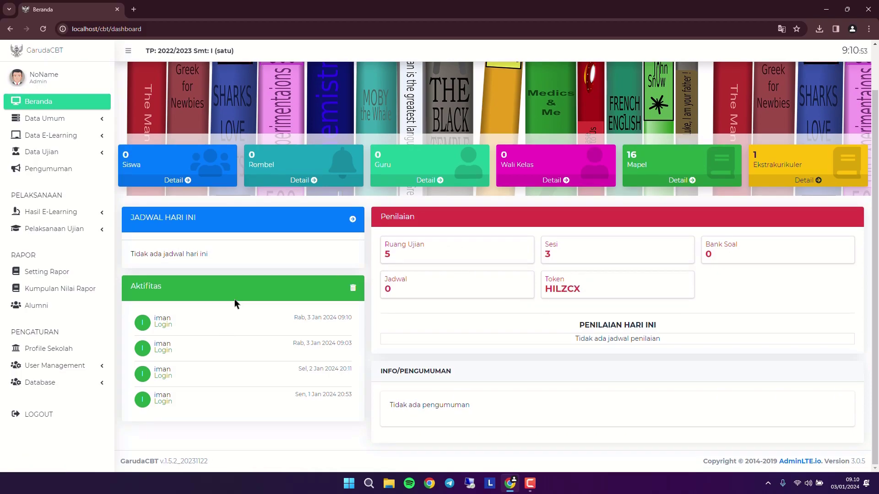
pyautogui.scroll(1, 235, 304)
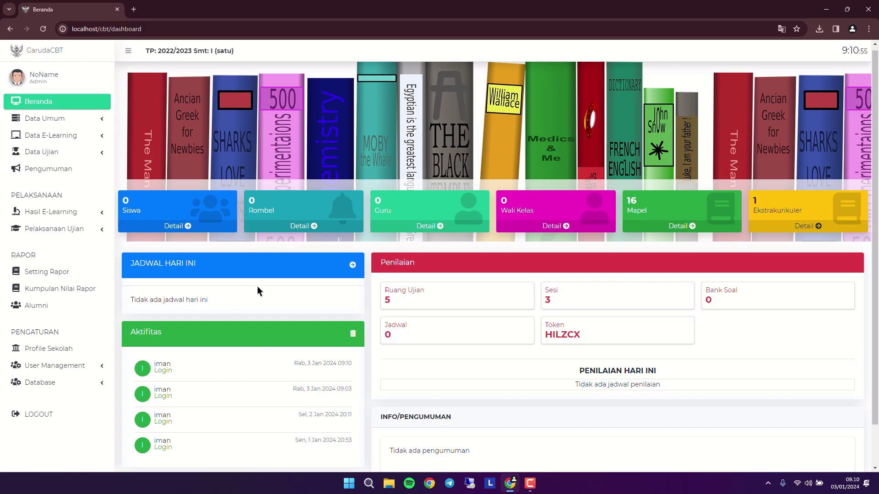
pyautogui.click(50, 118)
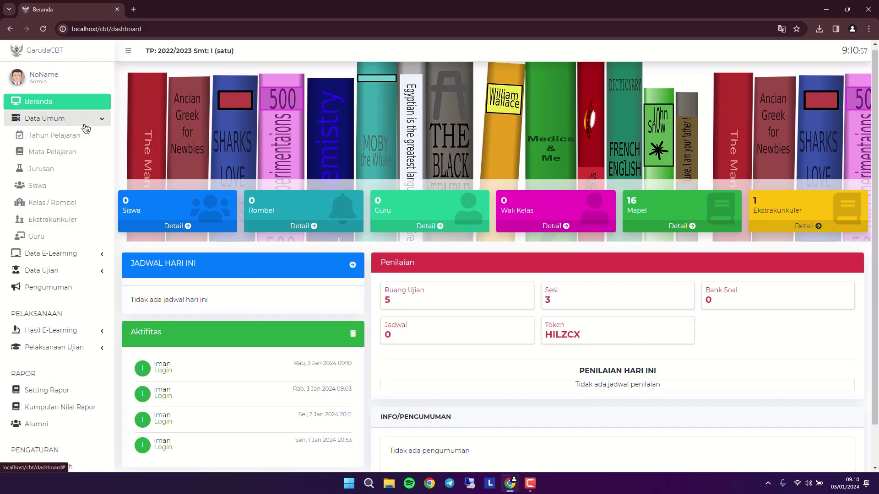
pyautogui.click(84, 137)
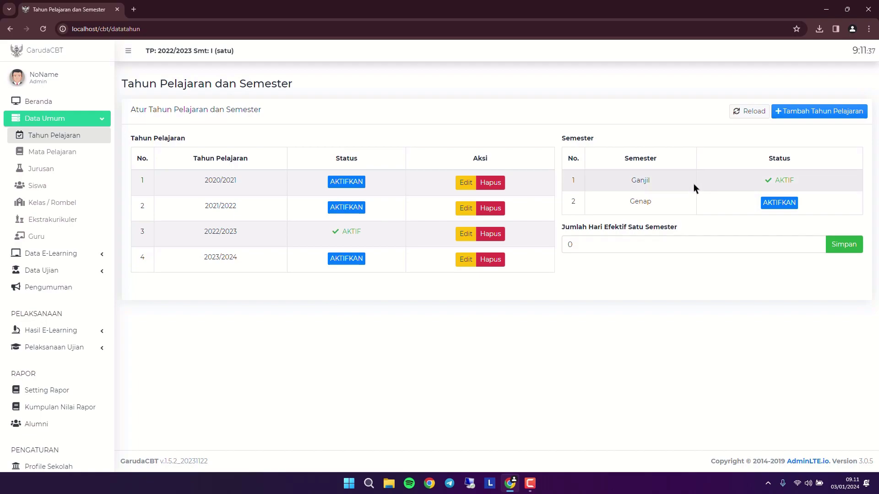
# - Activate semester Genap and school year 2023/2024, confirming each change
pyautogui.click(773, 203)
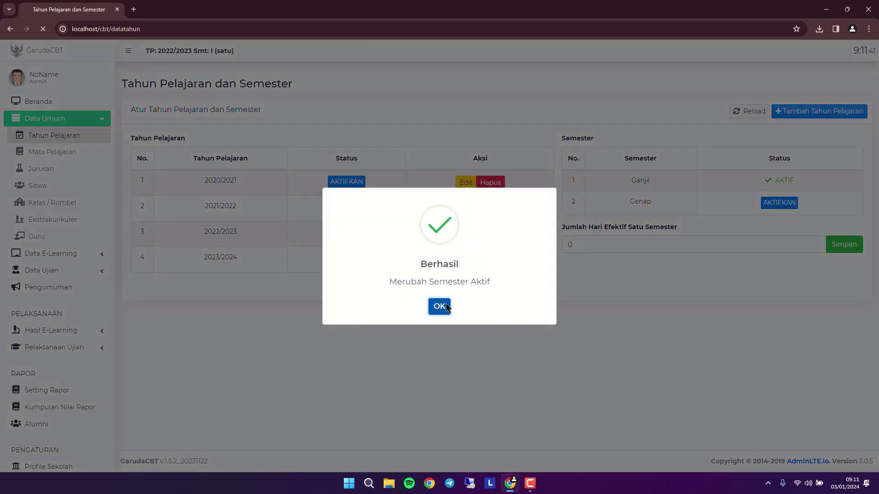
pyautogui.click(440, 300)
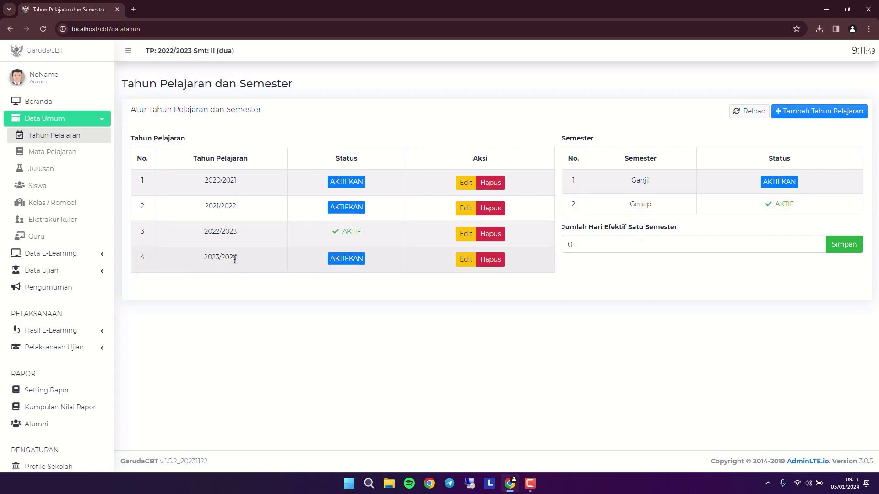
pyautogui.click(333, 259)
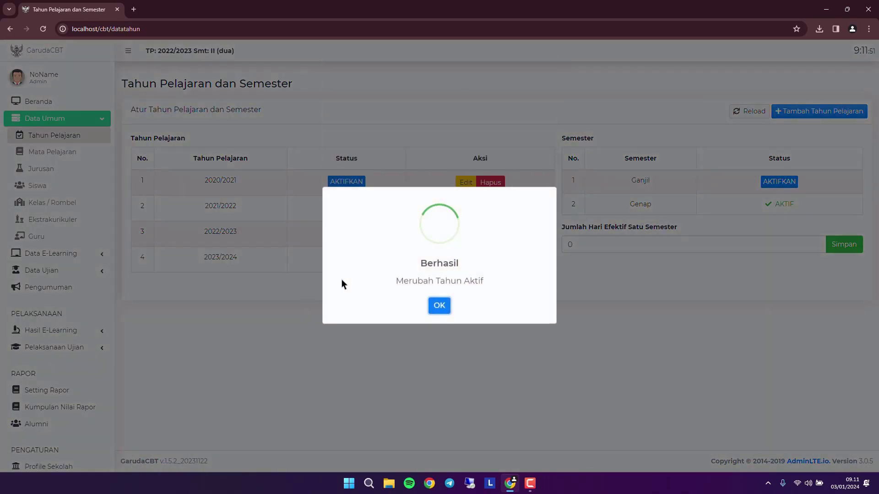
pyautogui.click(439, 305)
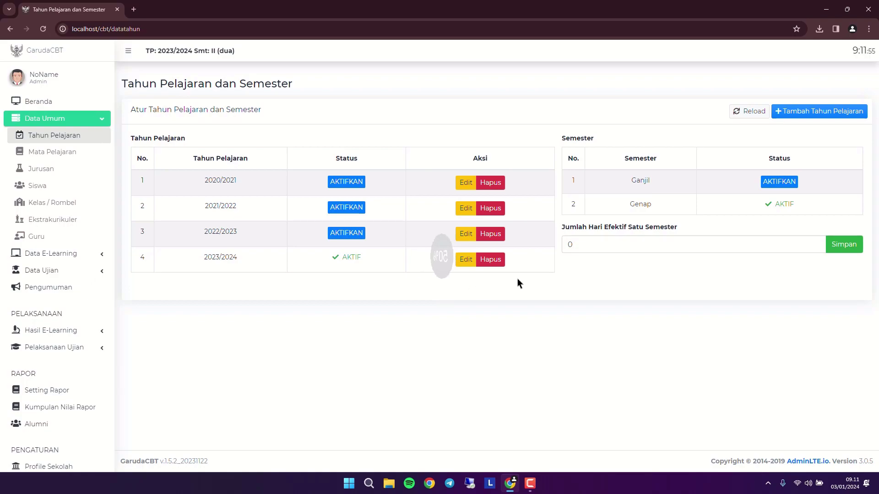
# - Select the 0 value in the Jumlah Hari field, then go to Mata Pelajaran
pyautogui.click(596, 236)
pyautogui.moveTo(597, 236); pyautogui.dragTo(554, 244)
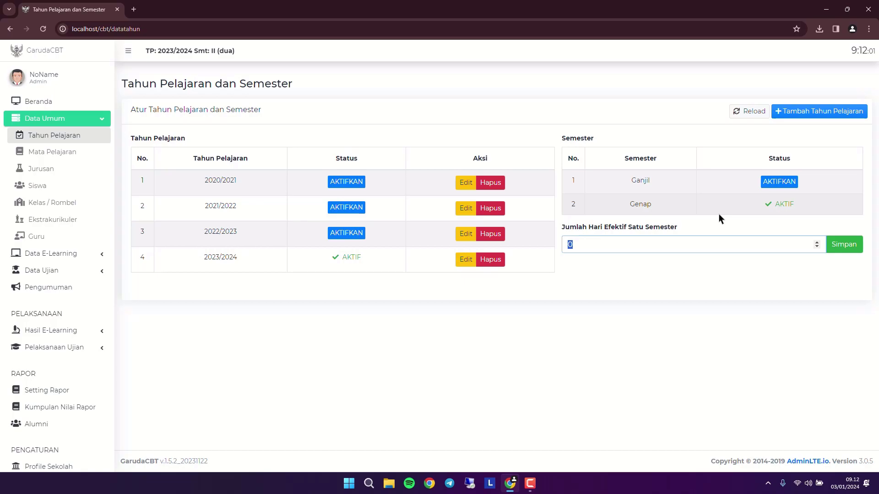
pyautogui.click(81, 157)
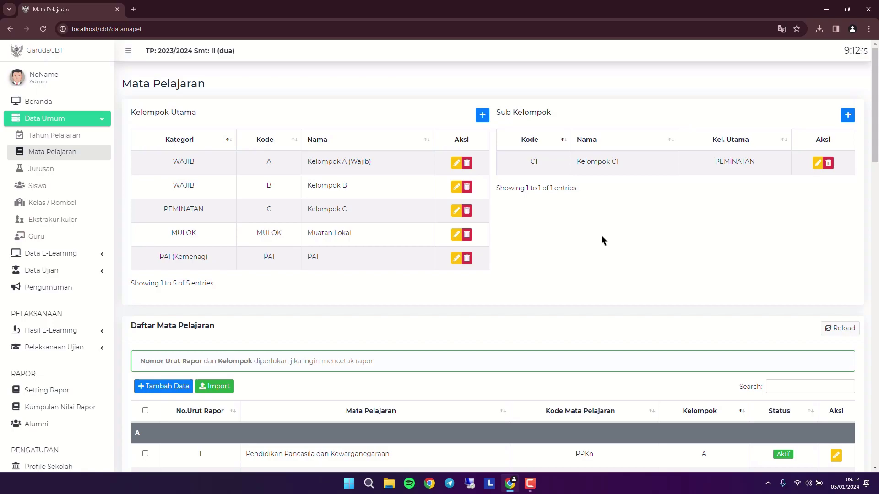
# - Scroll through the subject list and toggle the select-all checkbox on and off
pyautogui.scroll(-4, 599, 240)
pyautogui.scroll(-3, 598, 239)
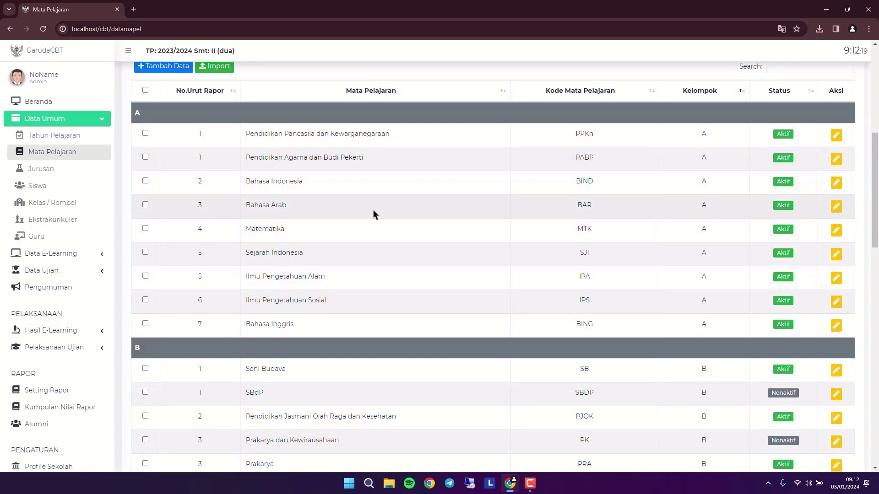
pyautogui.scroll(7, 361, 211)
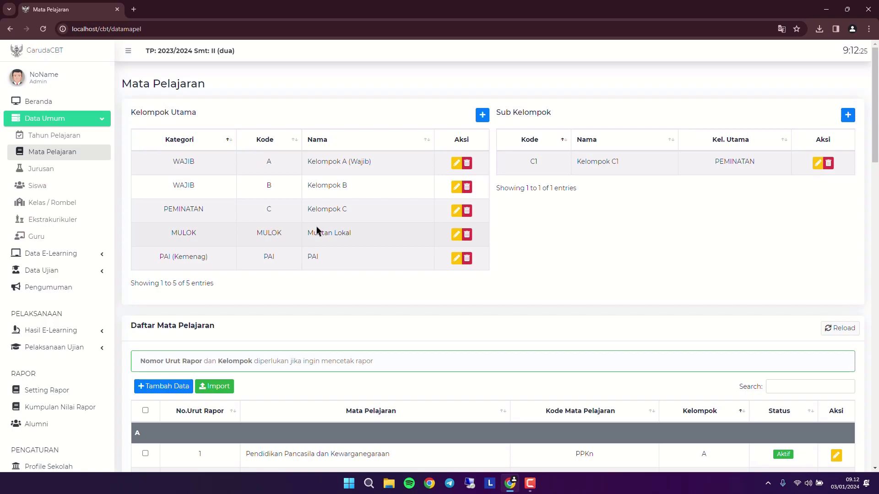
pyautogui.scroll(-20, 317, 231)
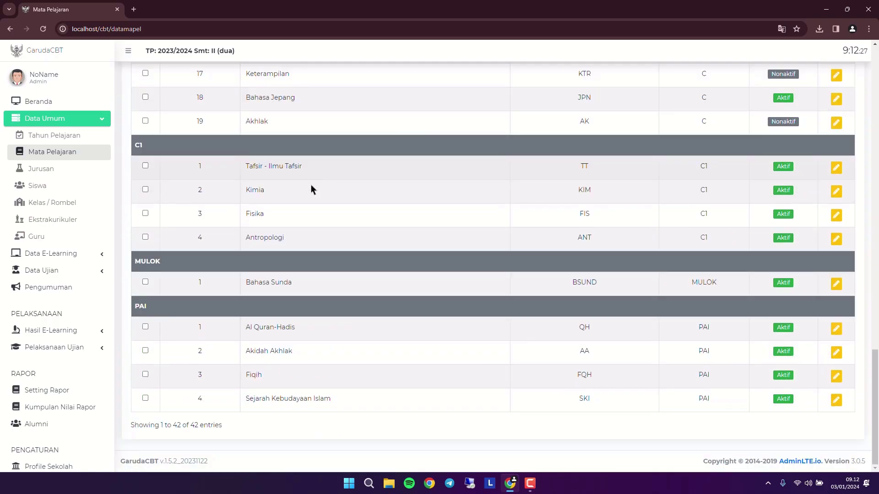
pyautogui.scroll(20, 319, 185)
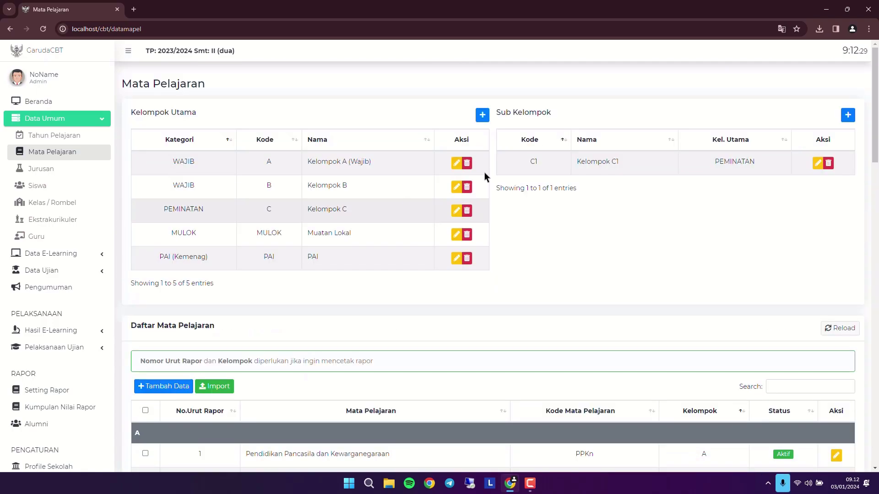
pyautogui.scroll(-19, 437, 297)
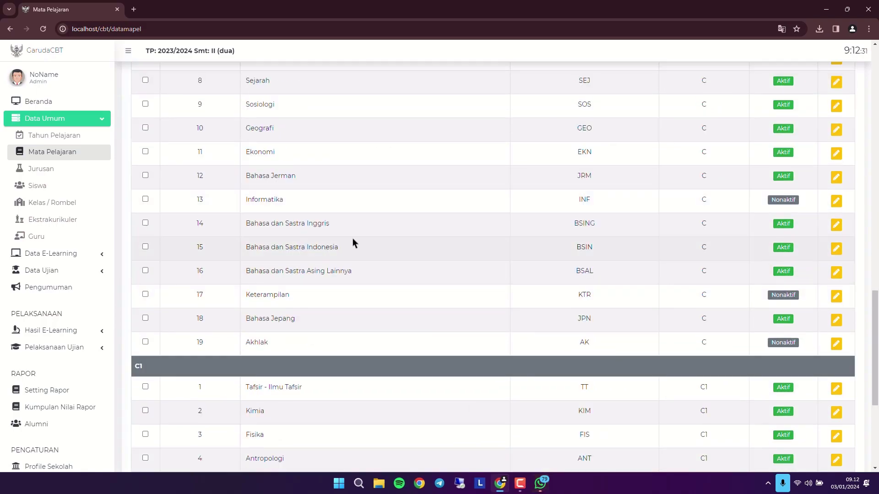
pyautogui.scroll(20, 335, 244)
pyautogui.scroll(-3, 267, 278)
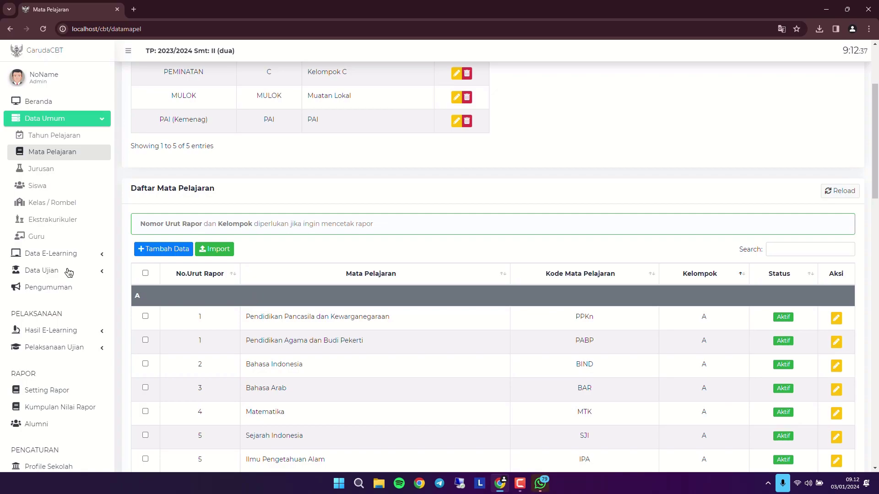
pyautogui.click(145, 274)
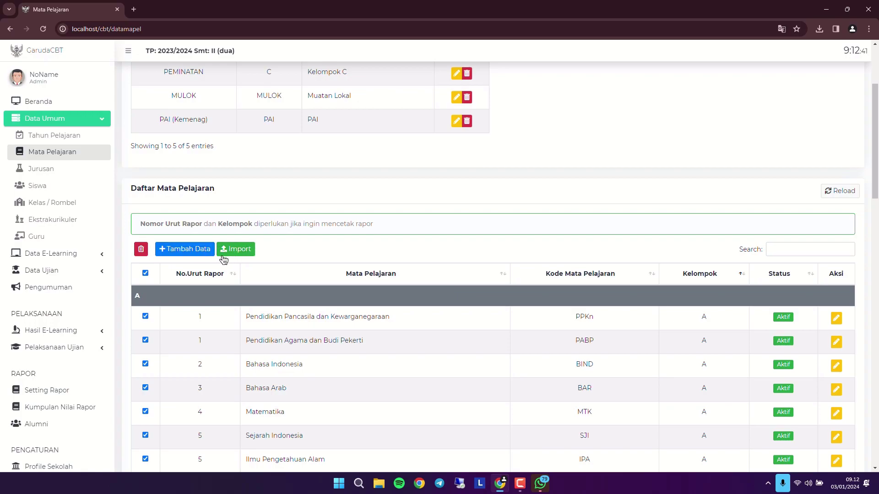
pyautogui.click(145, 273)
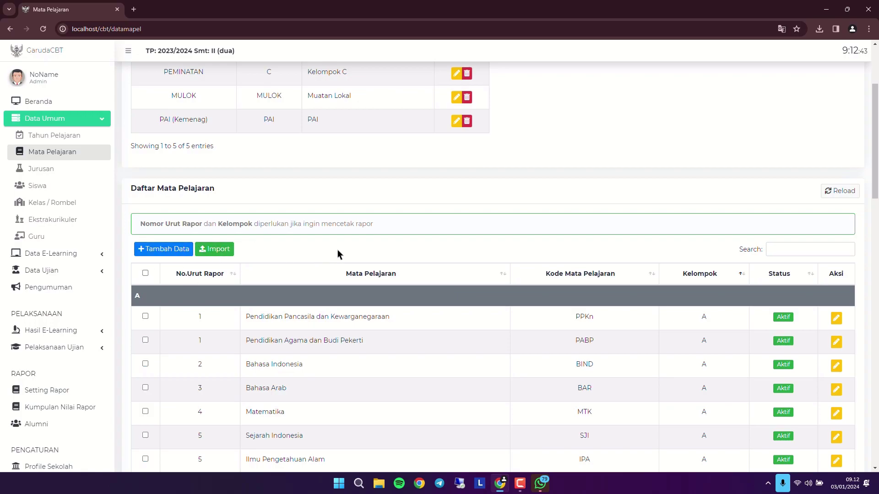
# - Open and cancel the new Kelompok form, then go to the Jurusan list
pyautogui.scroll(3, 339, 254)
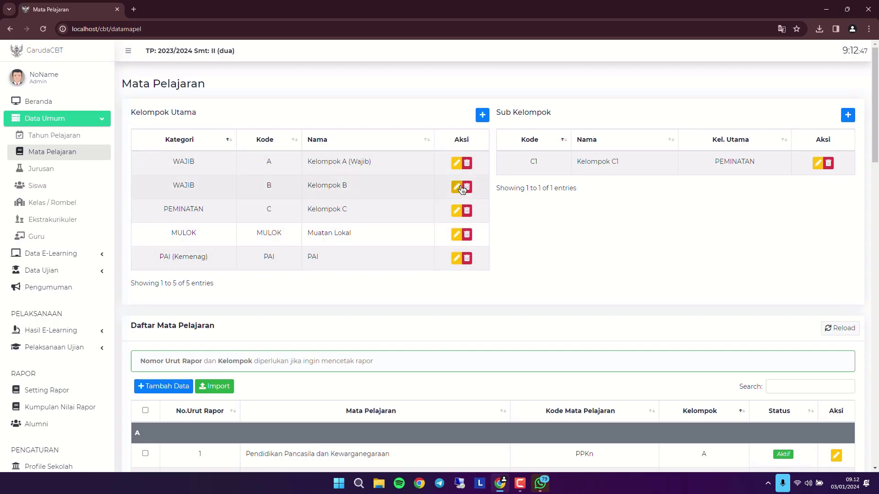
pyautogui.click(481, 114)
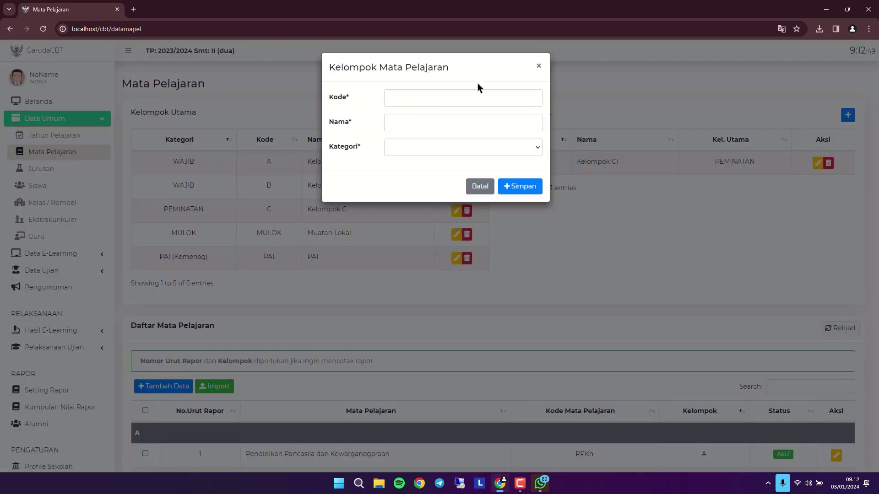
pyautogui.click(538, 66)
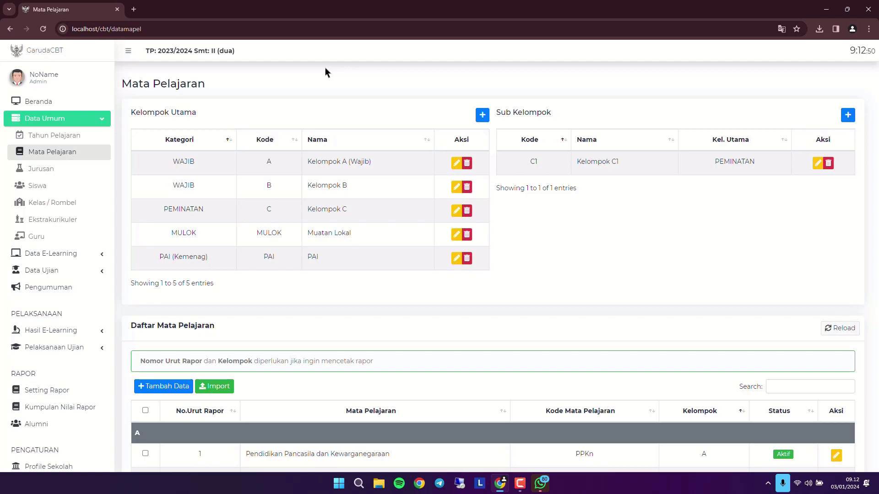
pyautogui.click(76, 171)
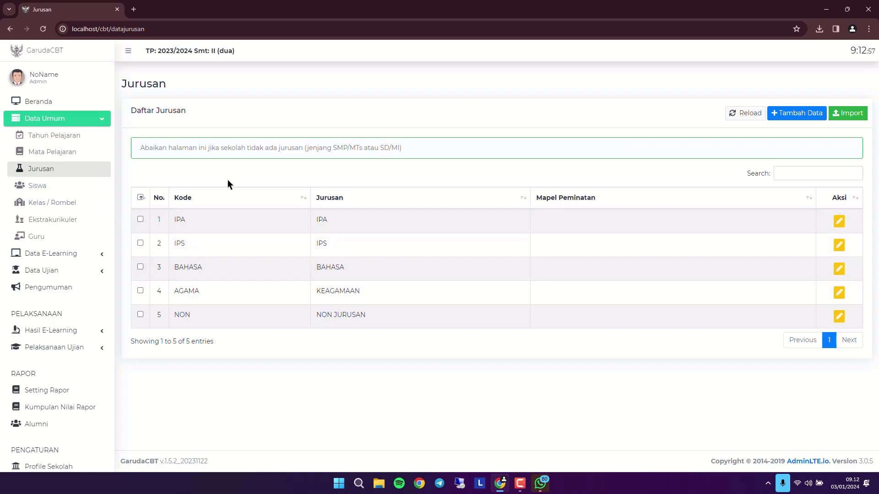
# - View Siswa, open and close Tambah Siswa, view Import, then open Kelas / Rombel
pyautogui.click(77, 188)
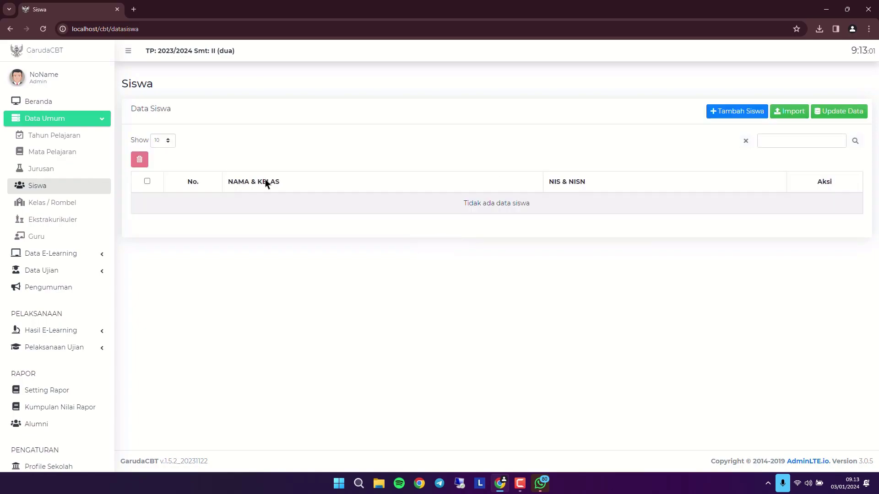
pyautogui.click(735, 110)
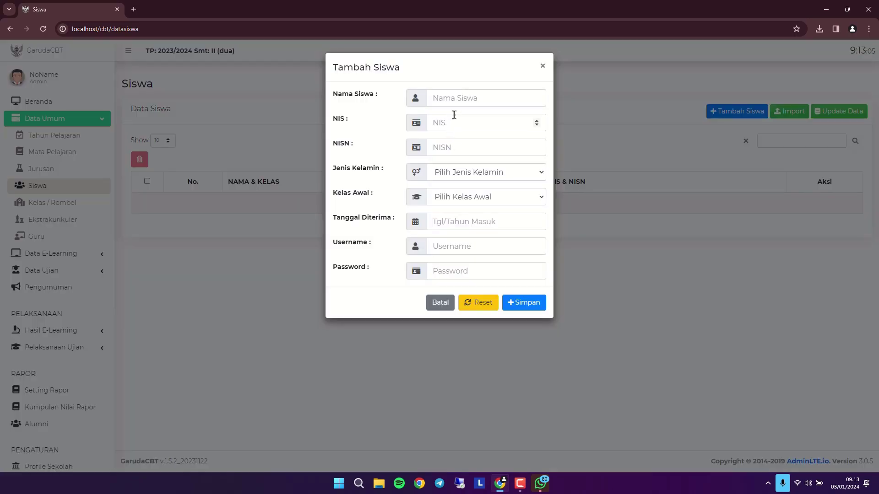
pyautogui.click(542, 66)
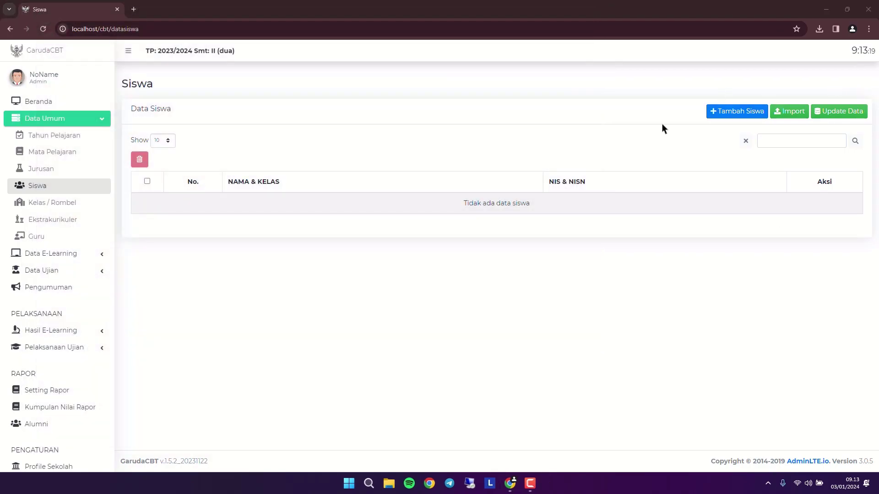
pyautogui.click(791, 116)
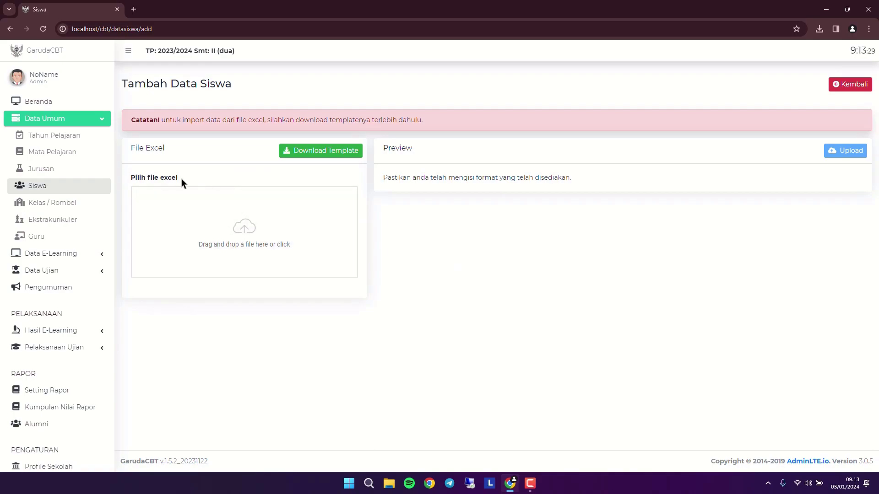
pyautogui.click(84, 203)
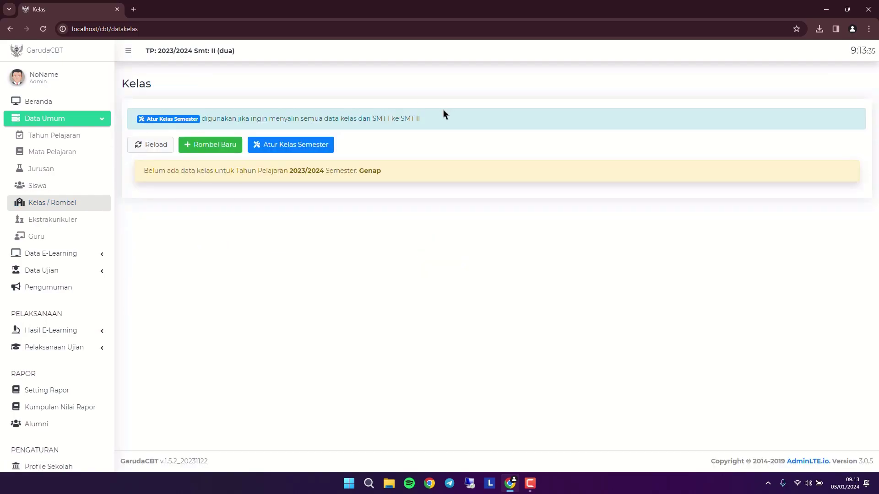
# - Visit Ekstrakurikuler, which lists only Pramuka, then open the Guru page
pyautogui.click(84, 223)
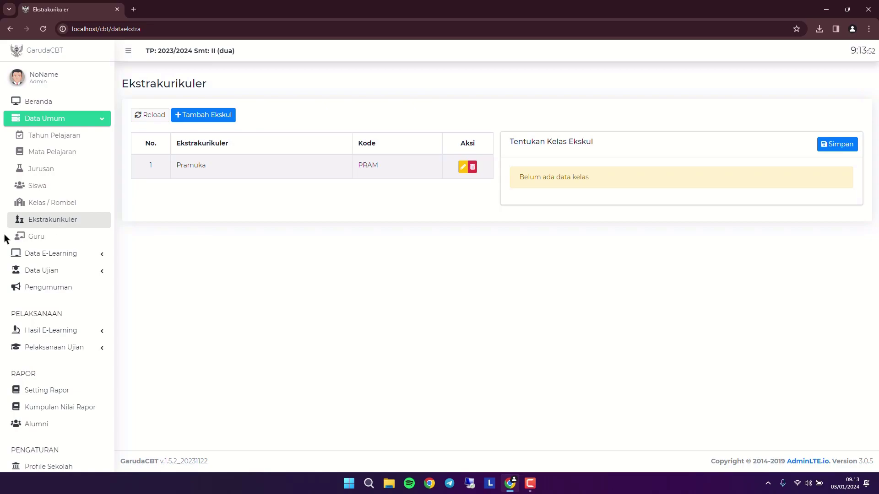
pyautogui.click(28, 237)
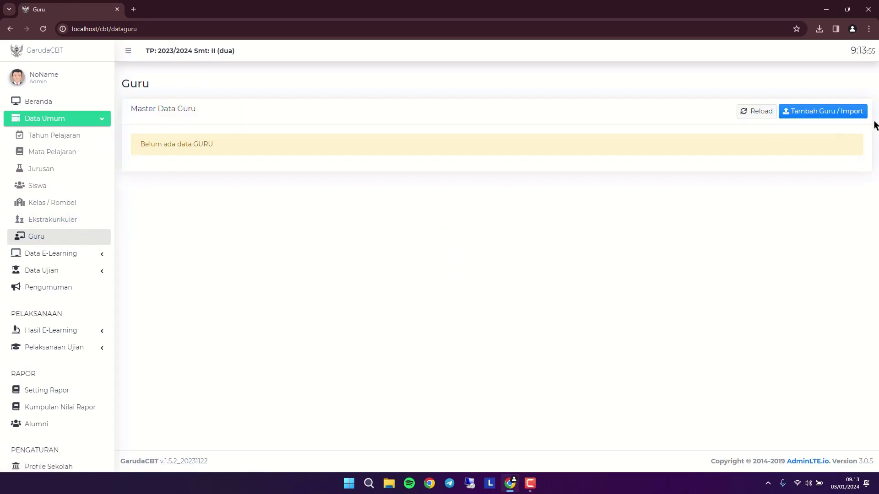
# - Open Tambah Guru / Import, focus the NIP field, then open Jadwal Pelajaran under Data E-Learning
pyautogui.click(844, 112)
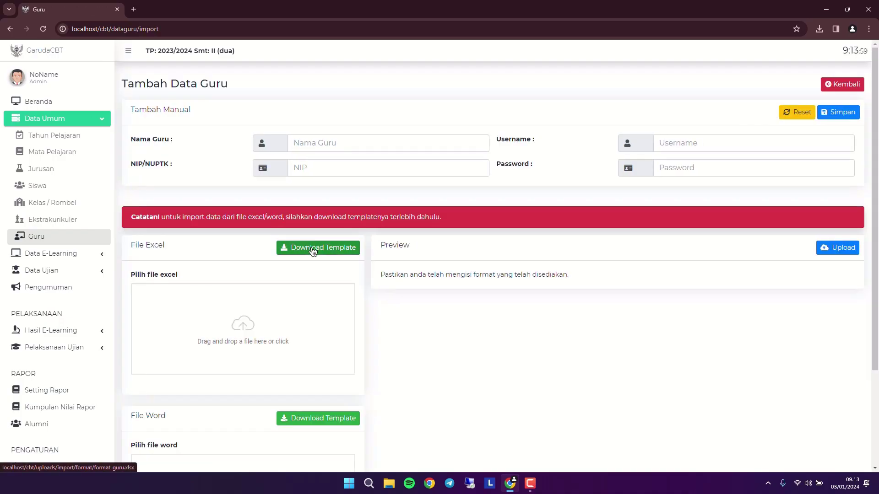
pyautogui.click(376, 172)
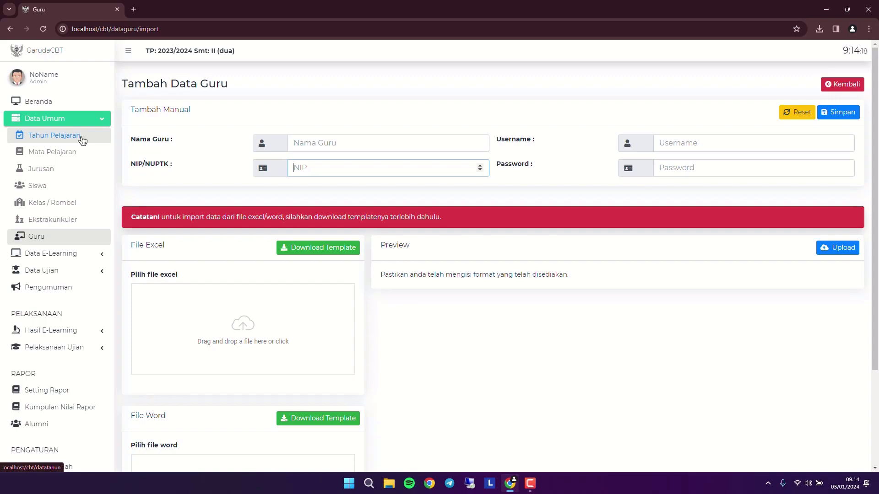
pyautogui.click(81, 254)
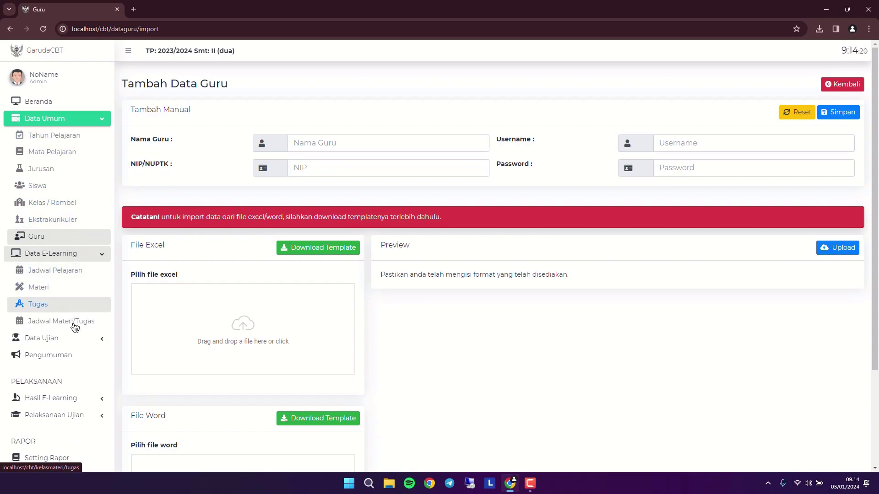
pyautogui.click(88, 272)
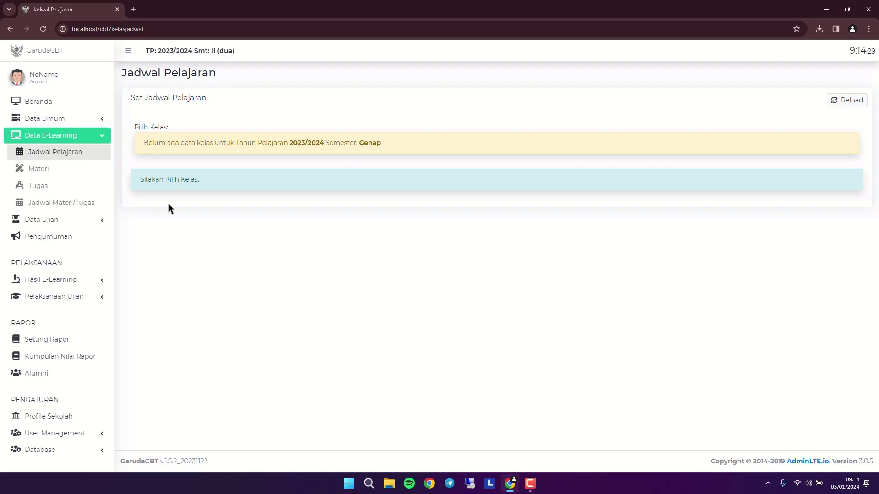
# - Visit the Materi, Tugas and Jadwal Materi/Tugas pages, then expand Data Ujian
pyautogui.click(79, 177)
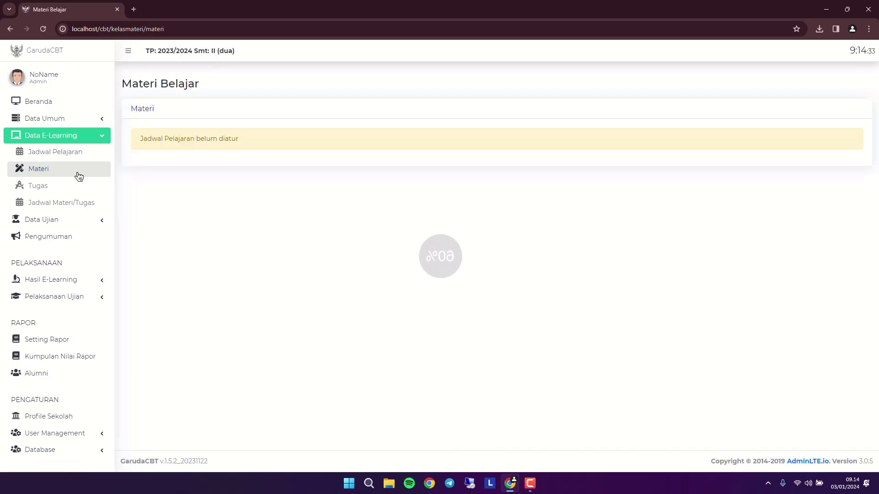
pyautogui.click(61, 186)
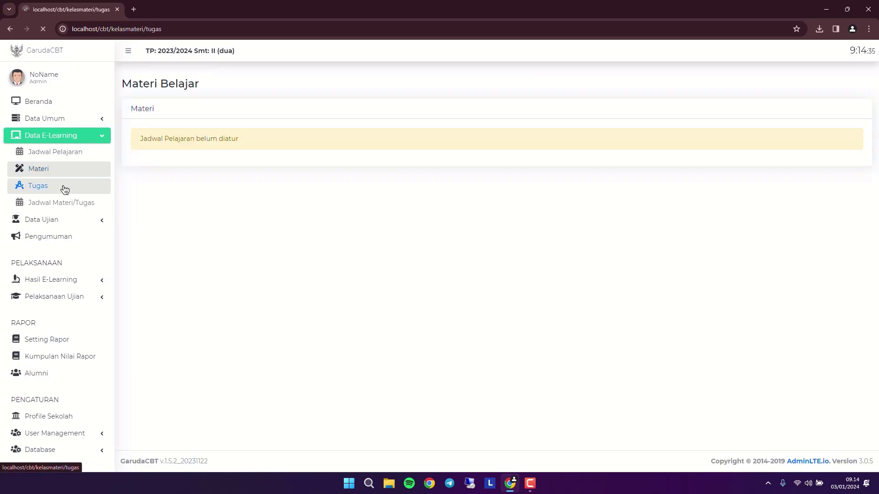
pyautogui.click(87, 207)
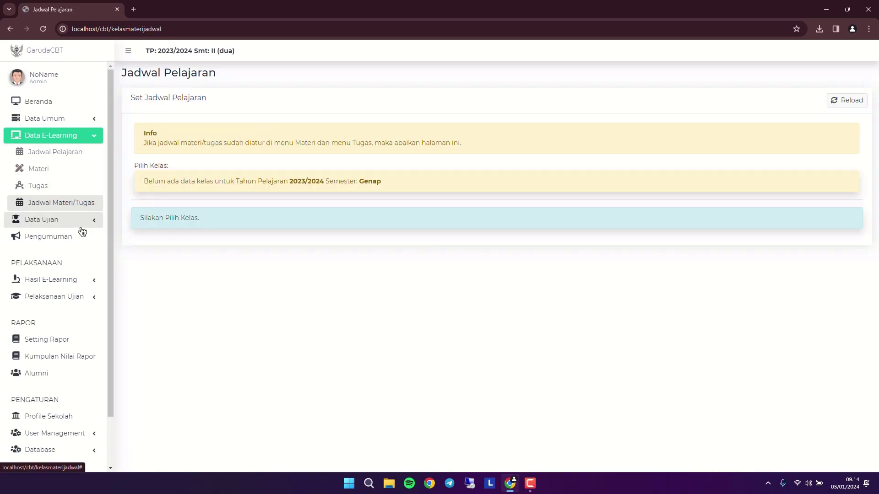
pyautogui.click(88, 223)
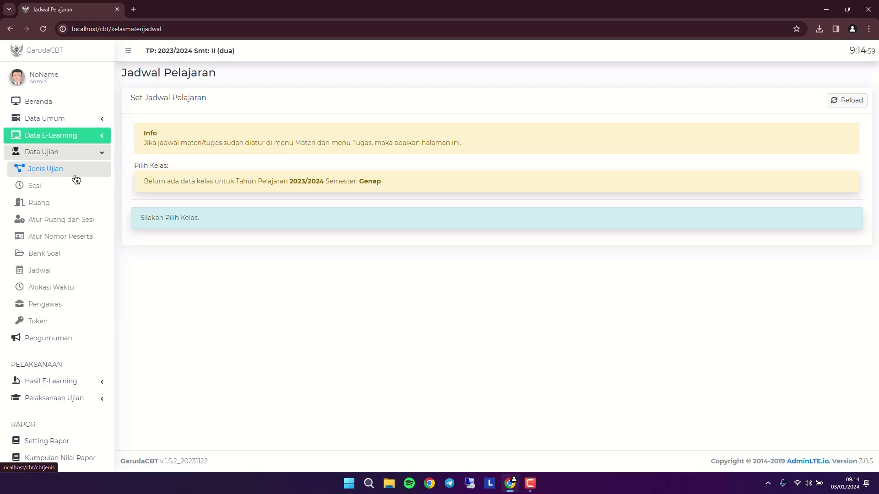
# - Step through Jenis Ujian, Sesi and Ruang under Data Ujian, then scroll the sidebar
pyautogui.click(76, 179)
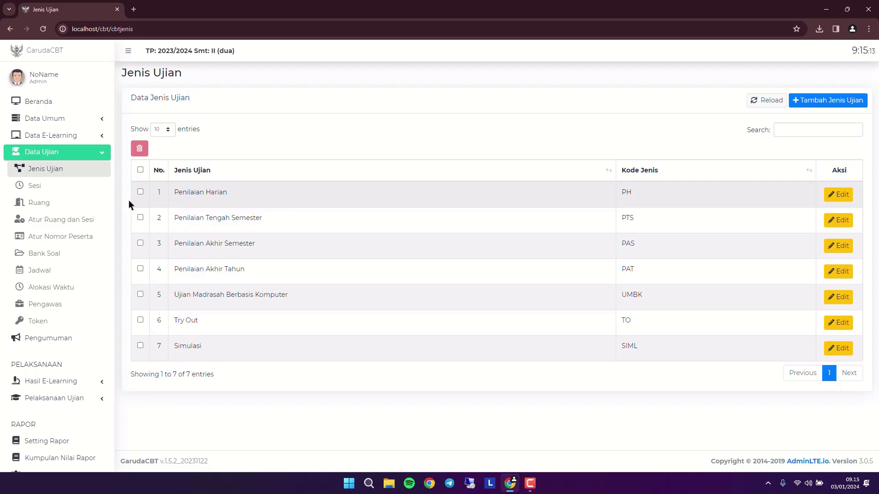
pyautogui.click(37, 187)
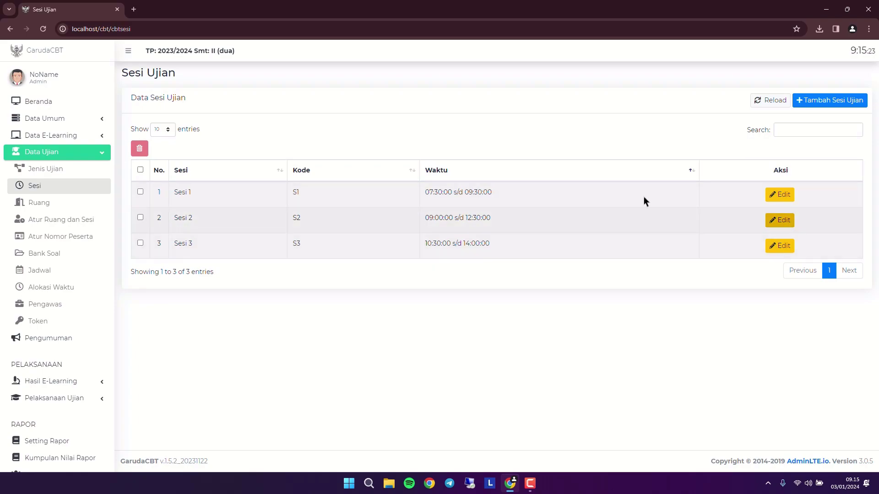
pyautogui.click(51, 203)
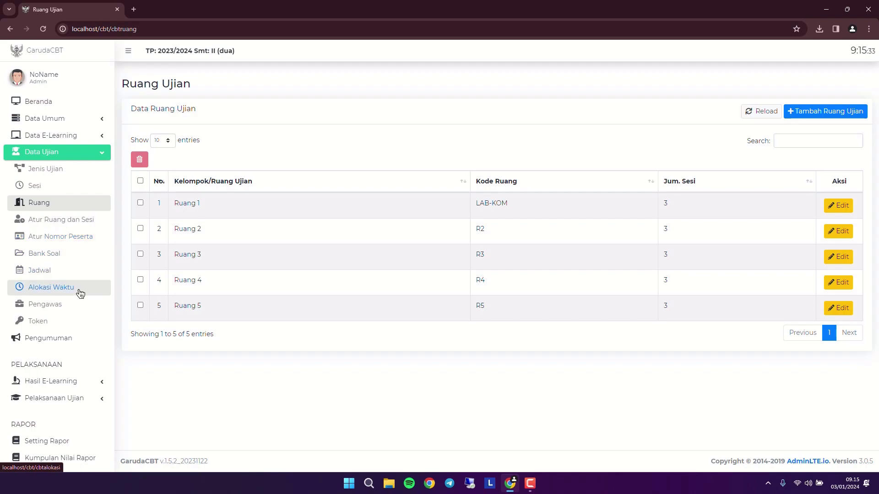
pyautogui.scroll(-2, 80, 293)
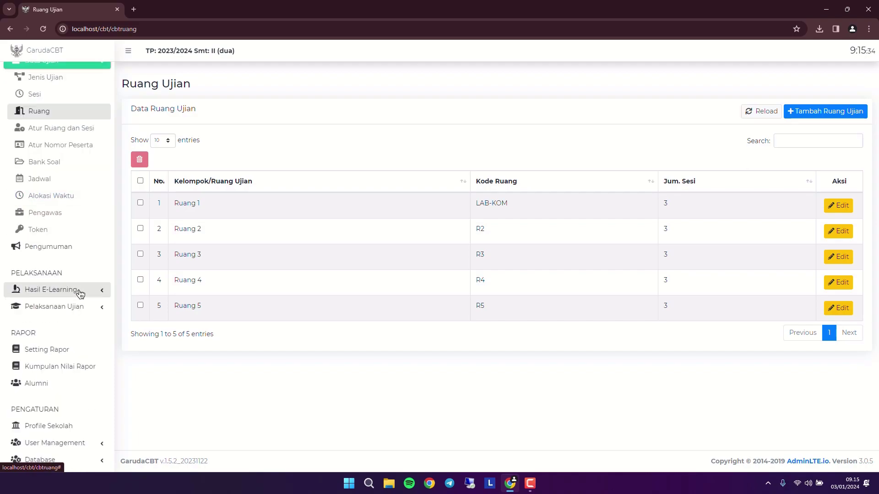
# - Open the exam supervisors page and look through the exam type options without changing them
pyautogui.click(65, 214)
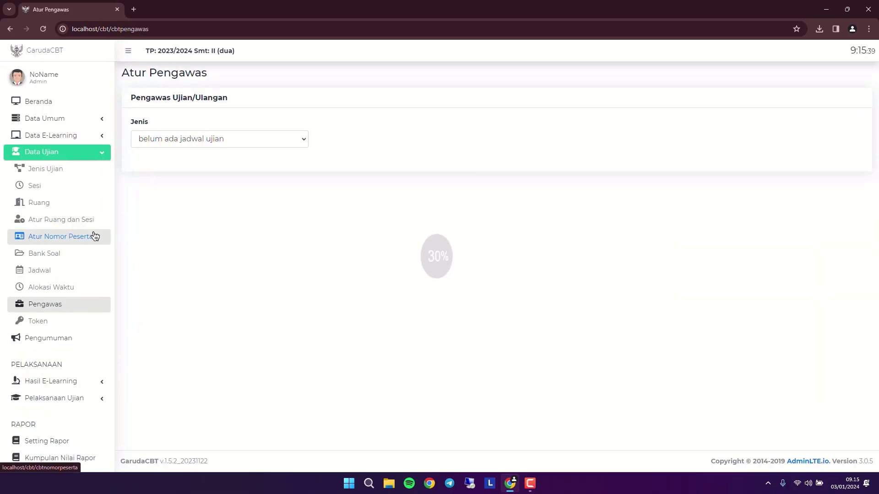
pyautogui.click(186, 139)
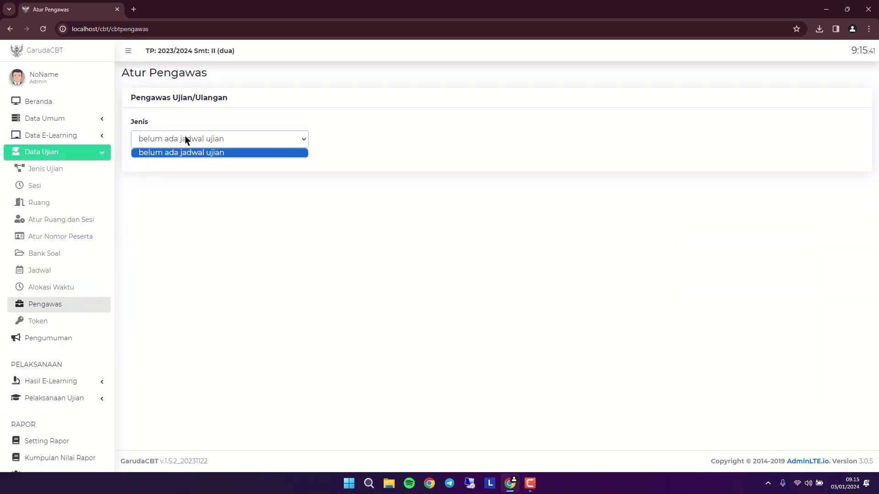
pyautogui.click(186, 139)
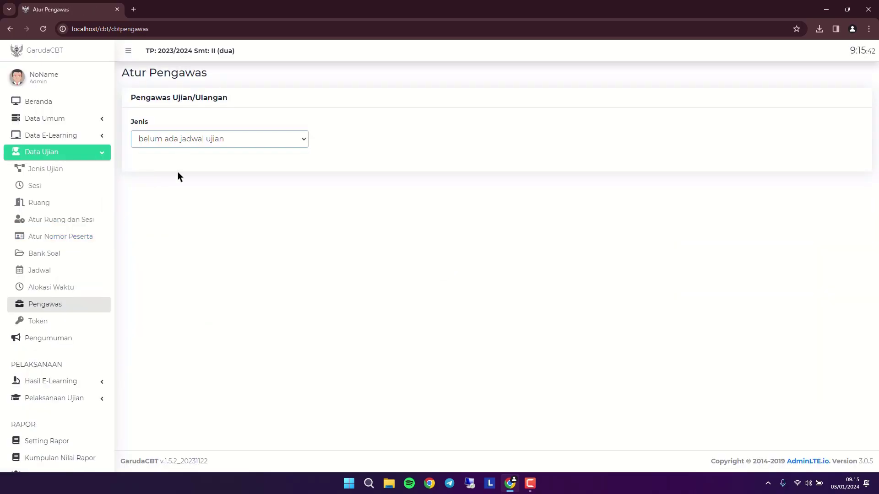
pyautogui.click(159, 138)
pyautogui.click(210, 151)
pyautogui.click(213, 145)
pyautogui.click(214, 144)
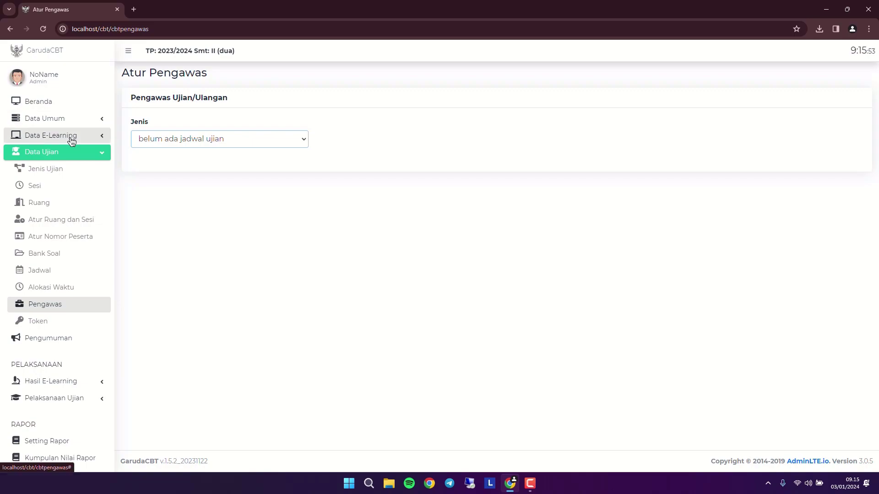
# - Check the exam token with Otomatis kept at TIDAK, then go to Pengumuman
pyautogui.click(66, 323)
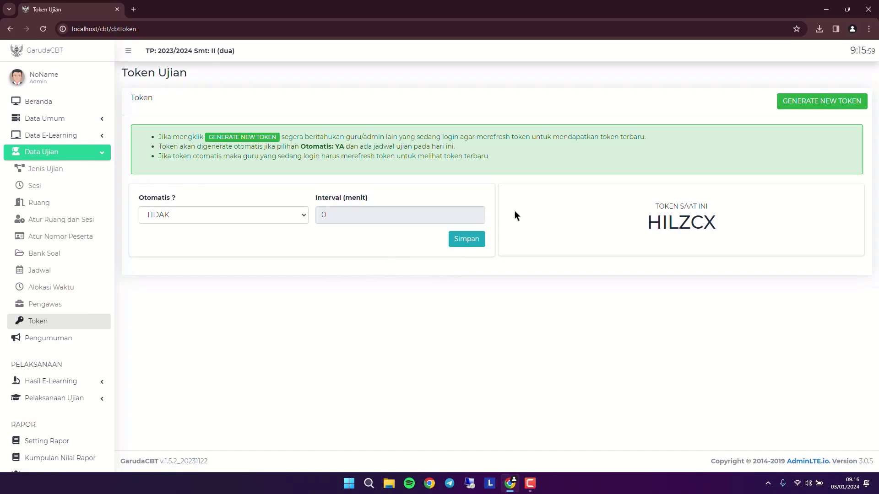
pyautogui.click(281, 225)
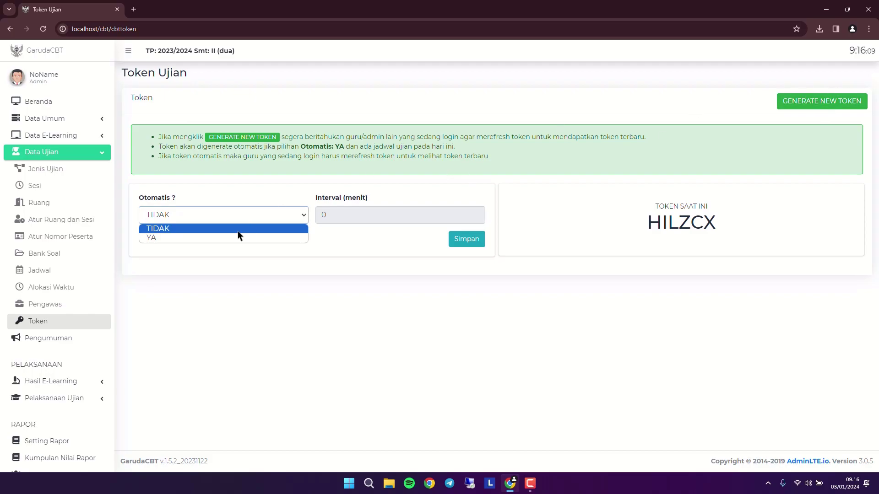
pyautogui.click(23, 337)
pyautogui.click(71, 339)
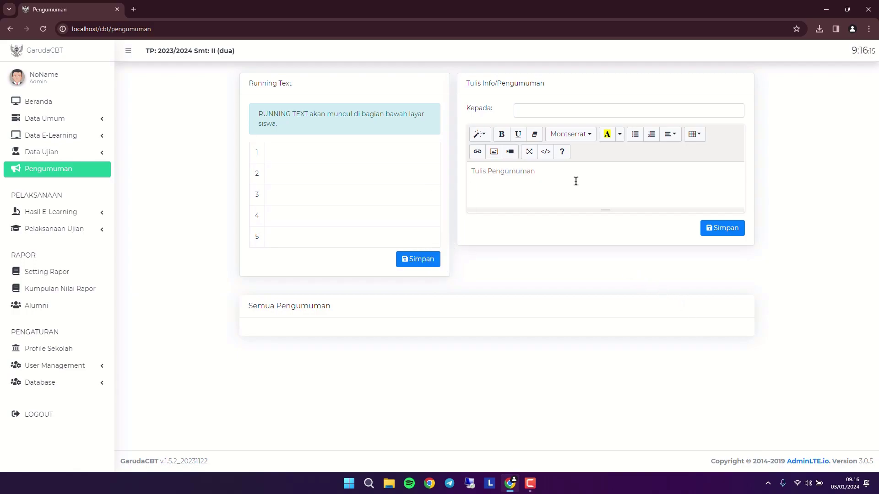
# - Try the announcement editor and view the recipient choices without picking one
pyautogui.click(546, 167)
pyautogui.click(530, 110)
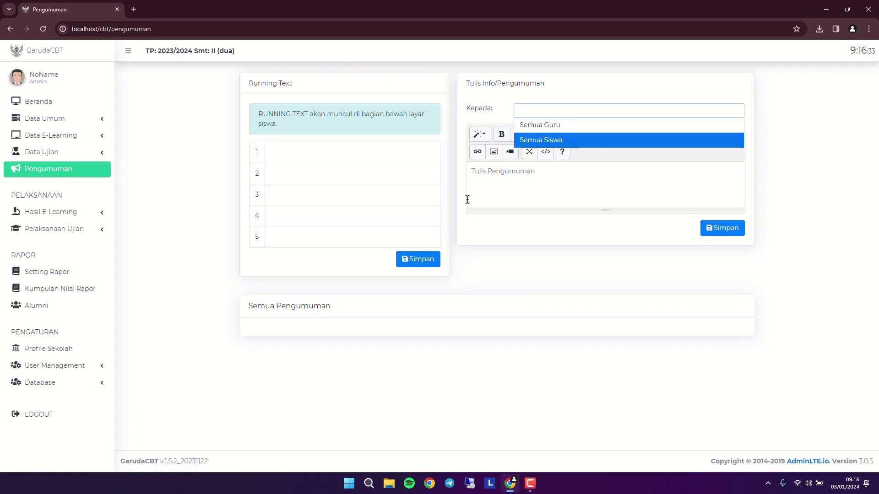
pyautogui.click(542, 314)
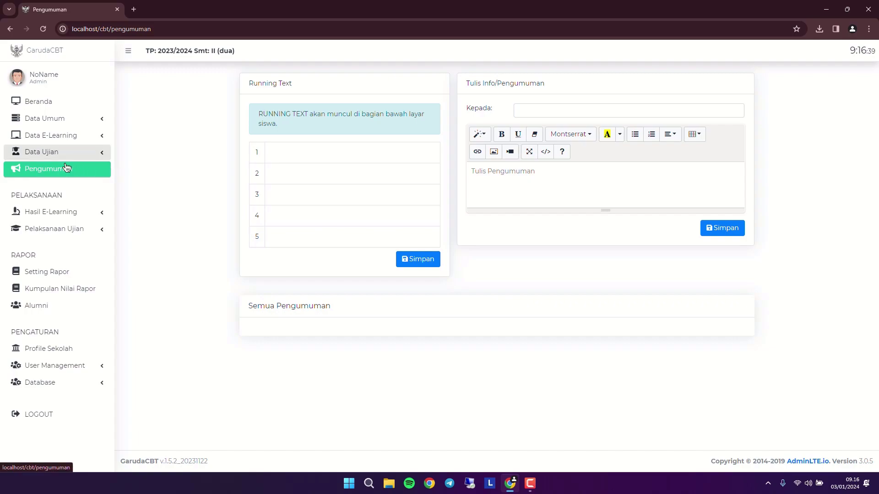
# - Open Rekap Nilai Ujian under Hasil E-Learning and Pelaksanaan Ujian, showing no 2023/2024 Genap schedule
pyautogui.click(83, 211)
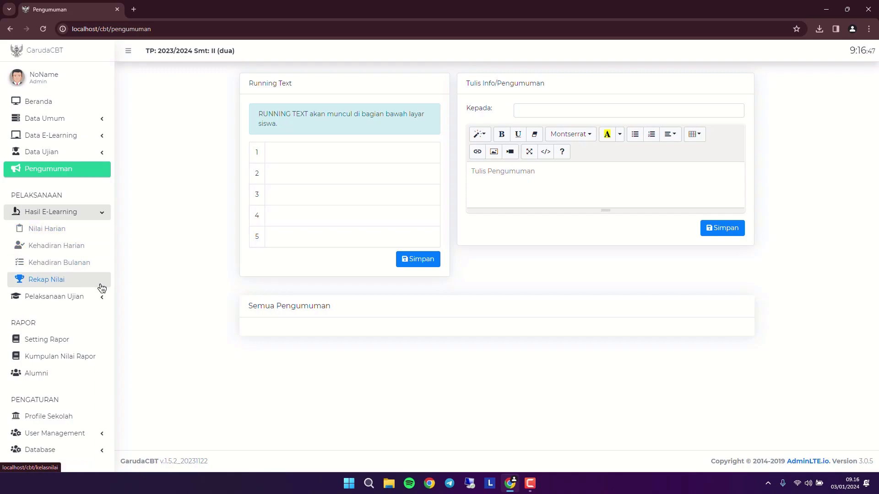
pyautogui.click(99, 303)
pyautogui.scroll(-1, 94, 316)
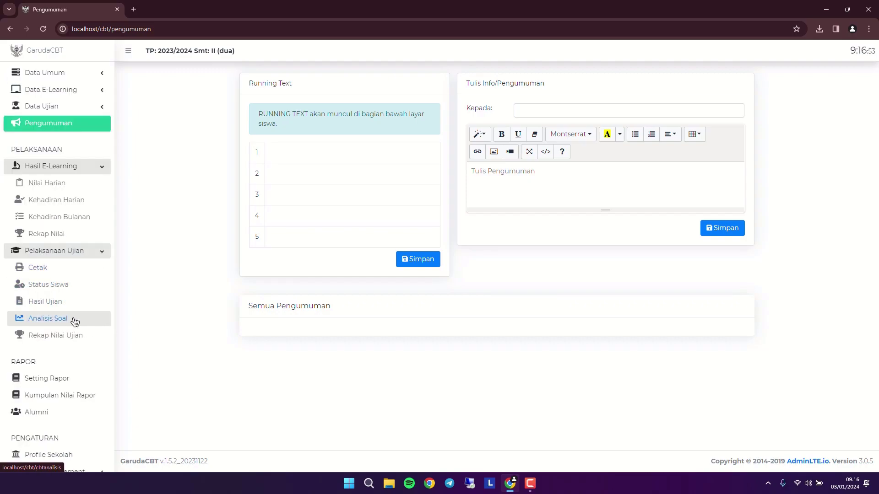
pyautogui.scroll(-1, 75, 321)
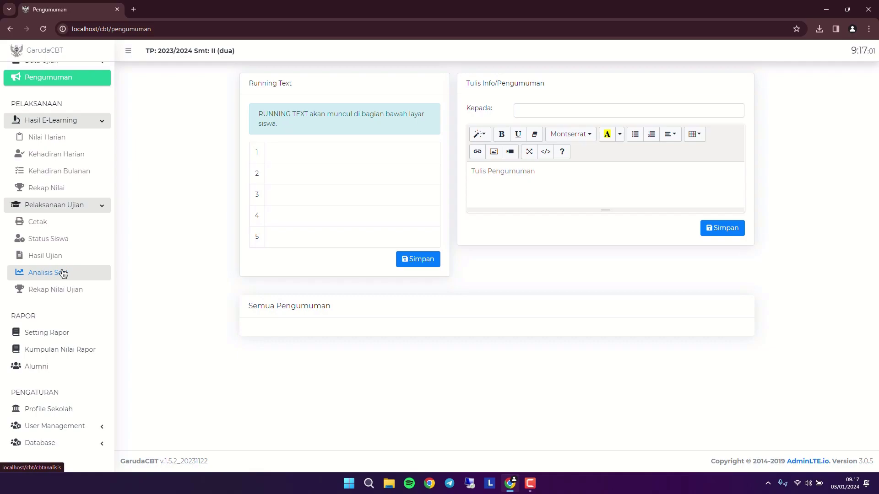
pyautogui.click(80, 300)
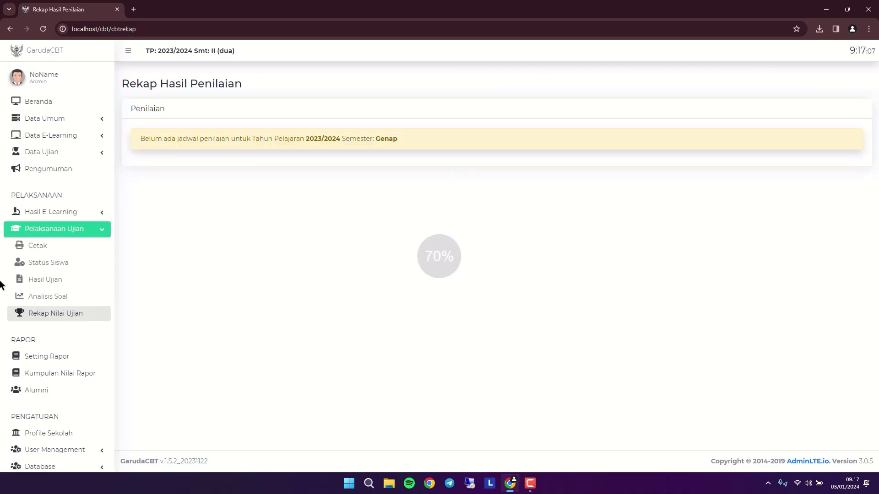
pyautogui.scroll(-2, 72, 289)
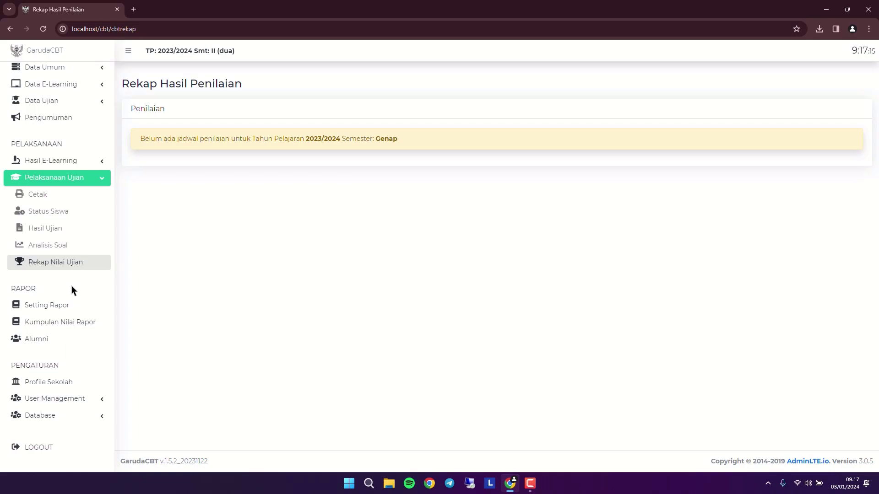
# - Browse Setting Rapor and Kumpulan Nilai Rapor, then check Alumni's graduation year and final class lists
pyautogui.click(72, 308)
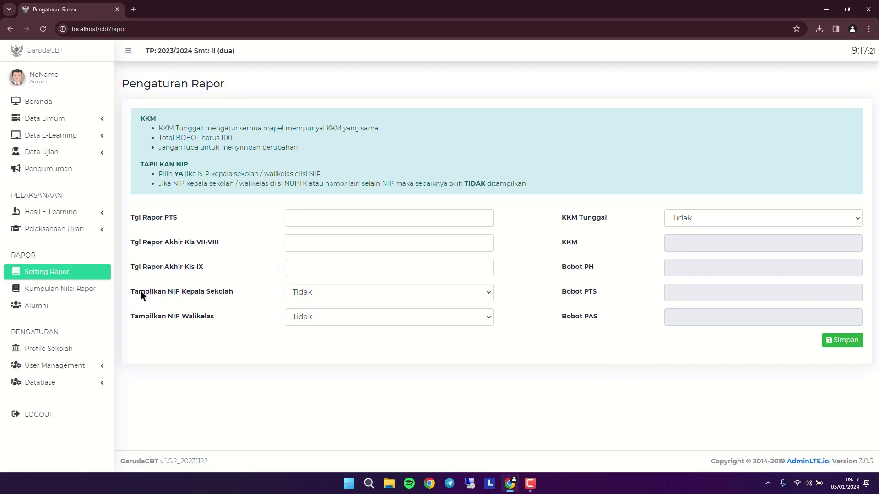
pyautogui.click(87, 296)
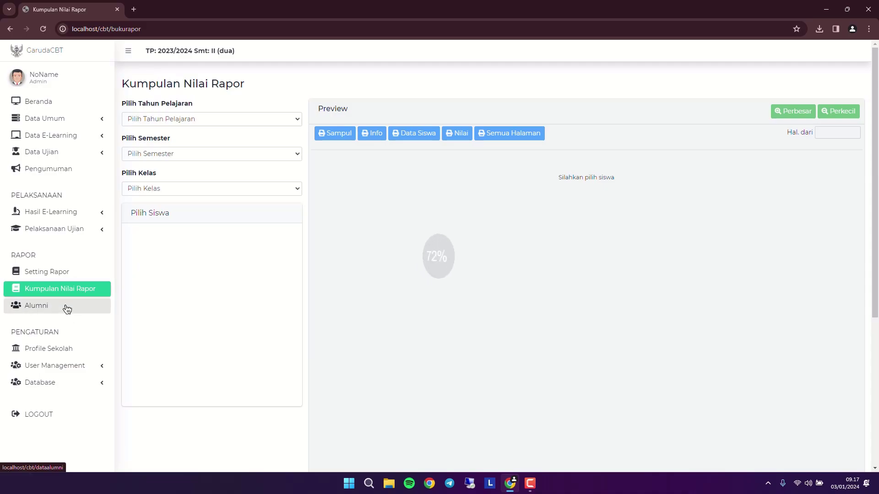
pyautogui.click(67, 309)
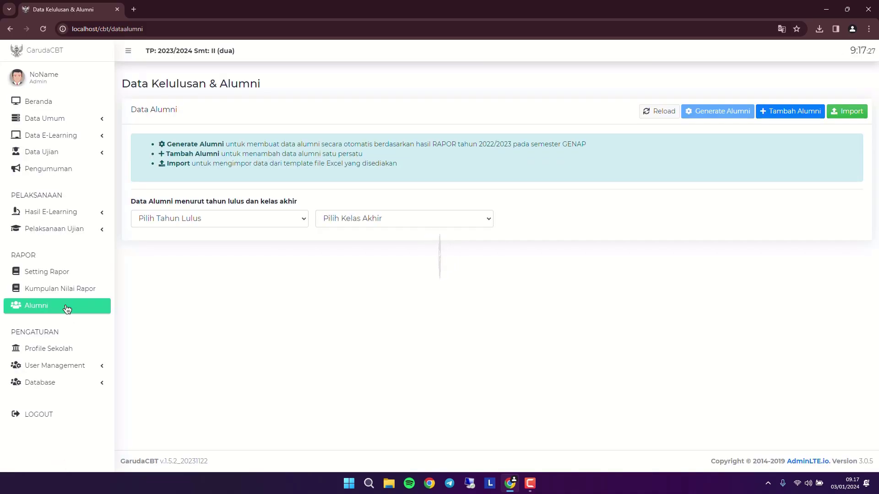
pyautogui.click(174, 225)
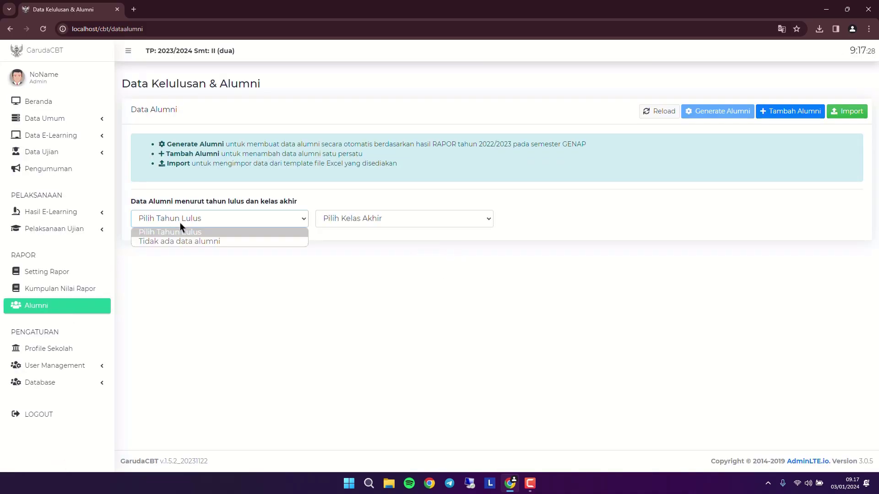
pyautogui.click(333, 226)
pyautogui.click(334, 229)
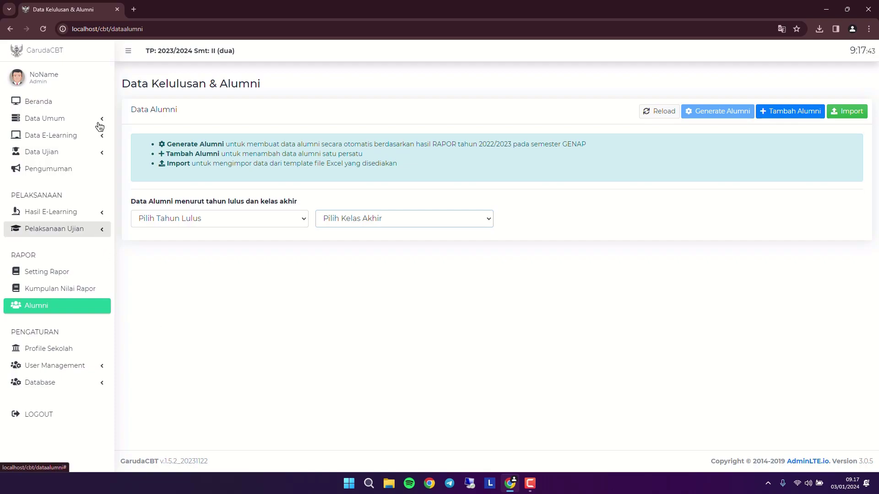
# - In Profile Sekolah, change the application name to SNIB SMS
pyautogui.click(65, 350)
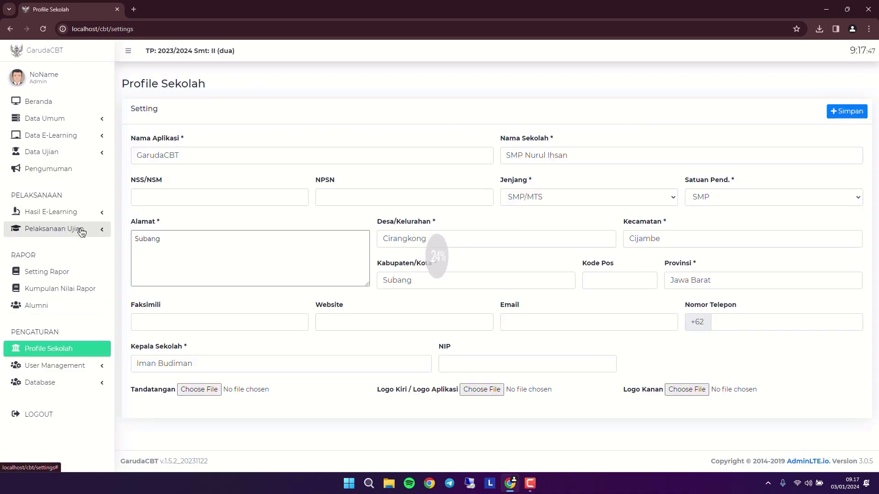
pyautogui.scroll(-2, 117, 215)
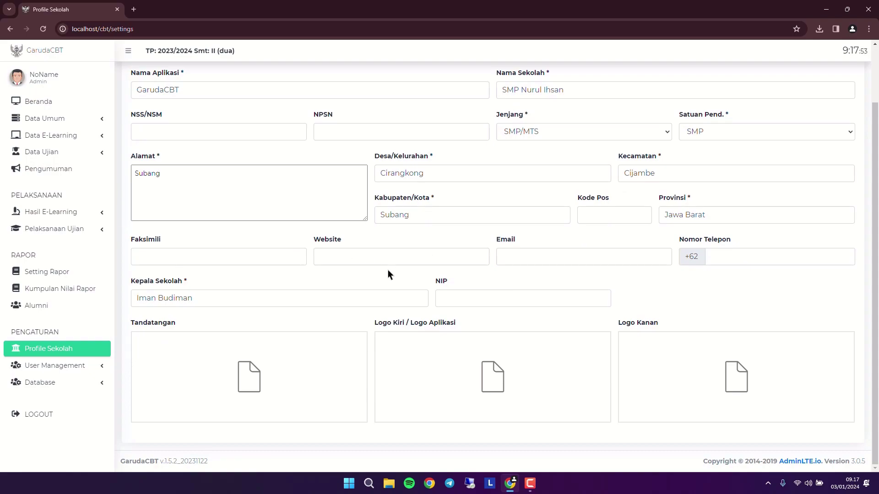
pyautogui.scroll(2, 380, 270)
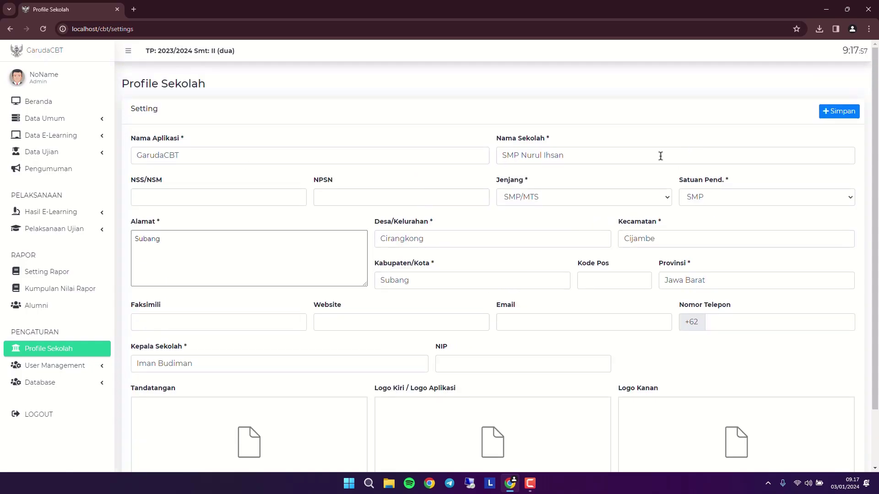
pyautogui.doubleClick(193, 155)
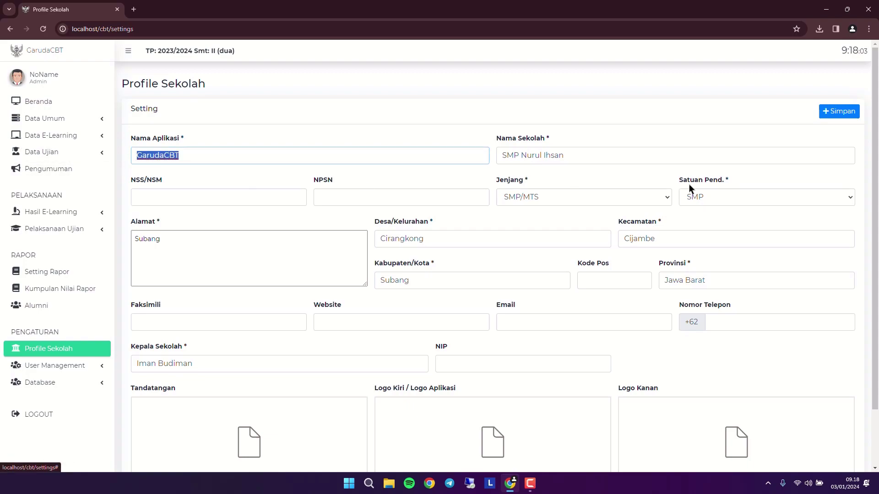
pyautogui.press('capslock')
pyautogui.write('SNIB')
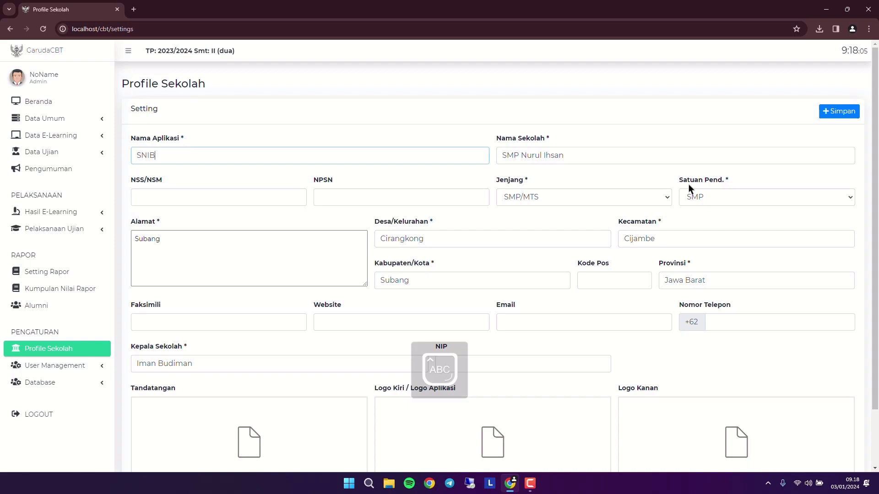
pyautogui.press('BackSpace')
pyautogui.press('BackSpace')
pyautogui.press('BackSpace')
pyautogui.press('BackSpace')
pyautogui.press('BackSpace')
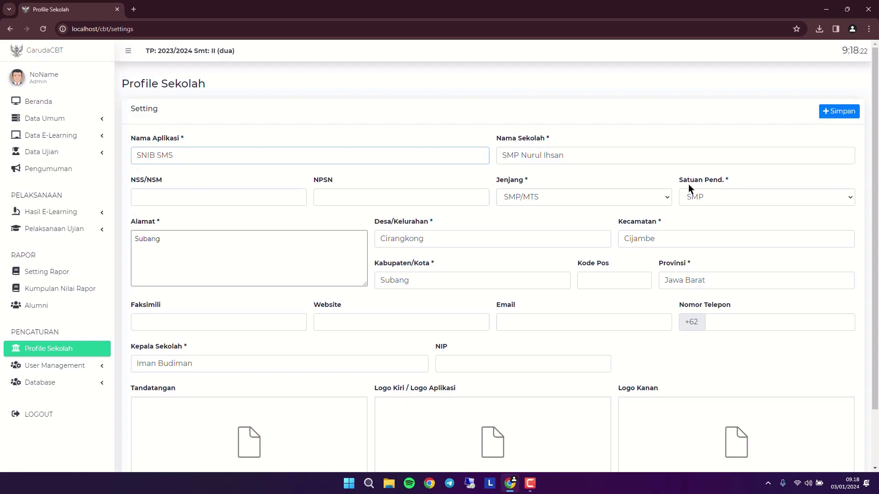
# - Extend the school name to 'SMP Nurul Ihsan Banjaran'
pyautogui.click(620, 155)
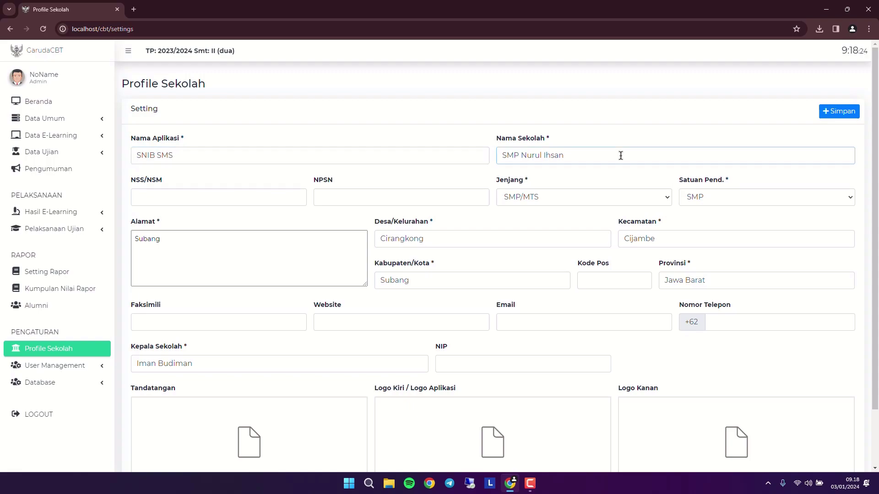
pyautogui.press('capslock')
pyautogui.write('anjaran')
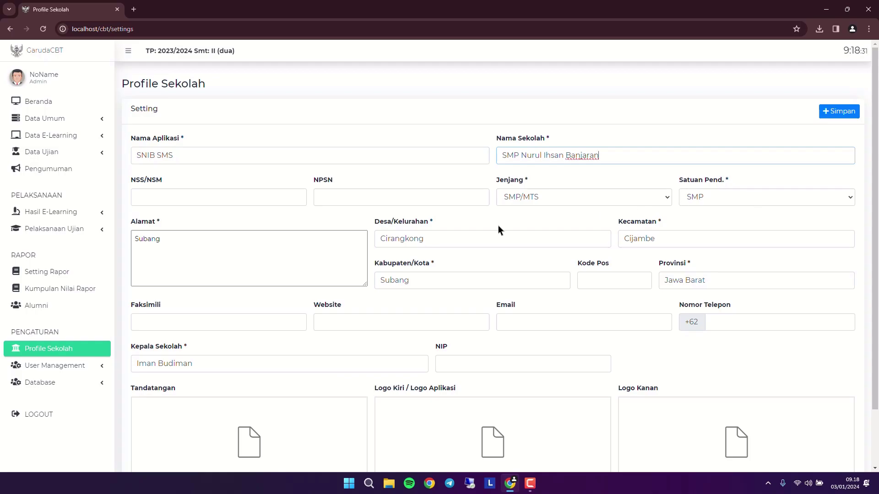
pyautogui.scroll(-2, 176, 171)
pyautogui.click(176, 170)
pyautogui.hotkey('ctrl', 'a')
pyautogui.click(251, 174)
pyautogui.hotkey('ctrl', 'a')
pyautogui.click(233, 196)
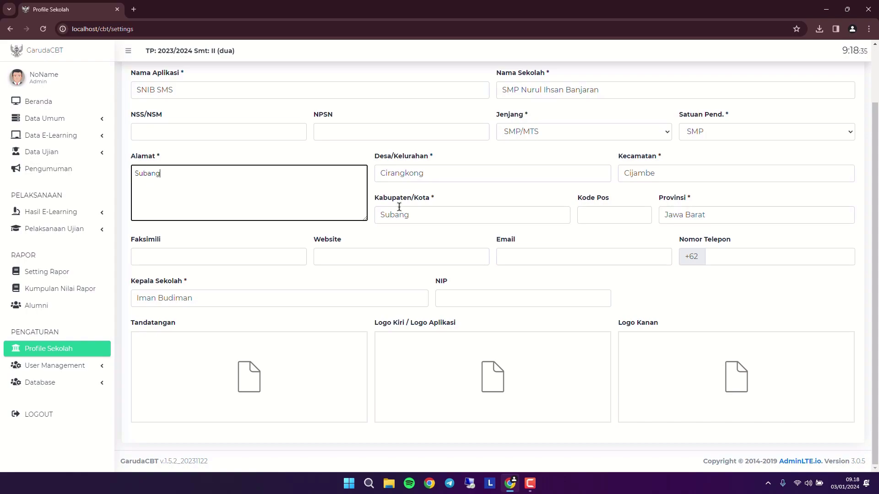
pyautogui.click(382, 258)
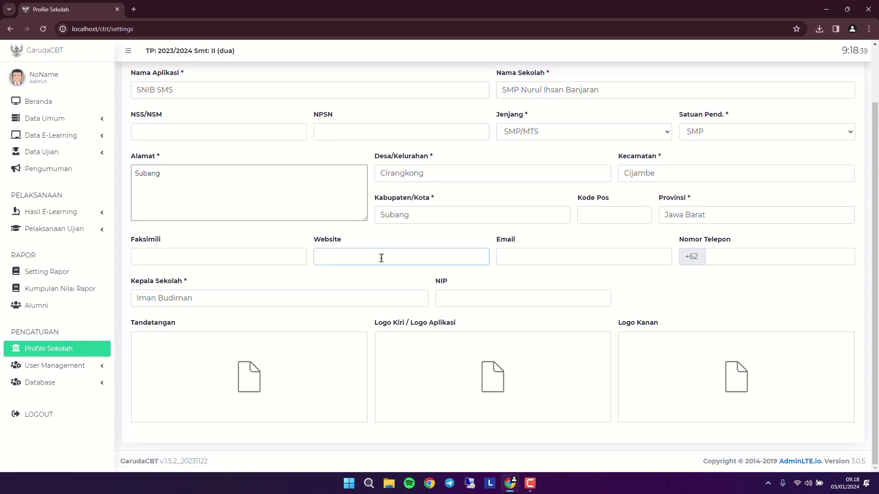
pyautogui.write('https://smpnurulihsanbanjaran.sch.id')
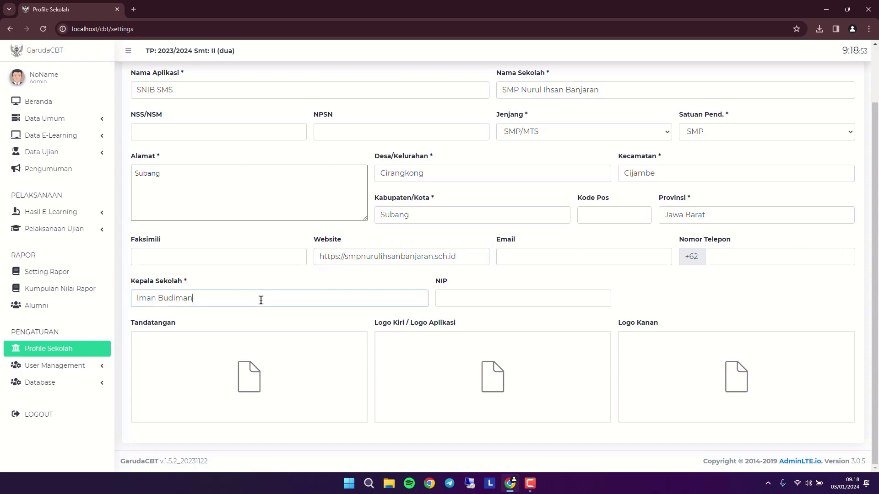
# - Replace the head of school's name and save the school profile settings
pyautogui.moveTo(277, 300); pyautogui.dragTo(134, 297)
pyautogui.write('Mas Yoyon, S.Pd.I')
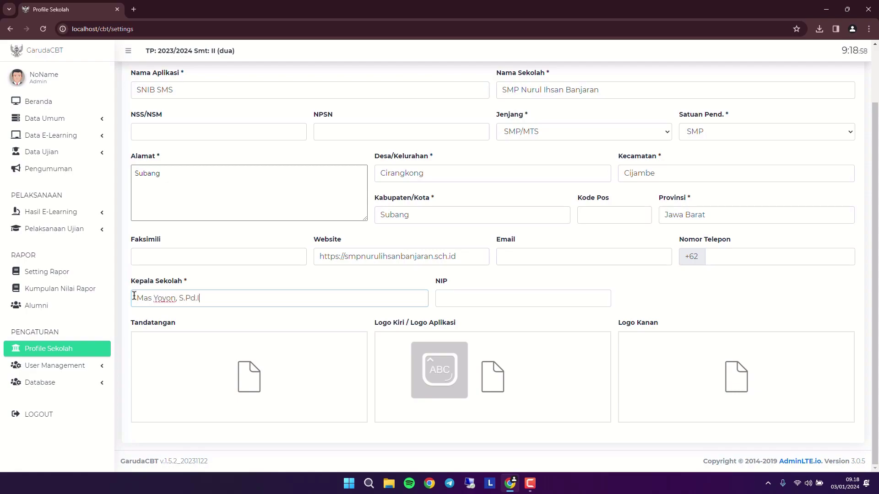
pyautogui.press('capslock')
pyautogui.moveTo(250, 357)
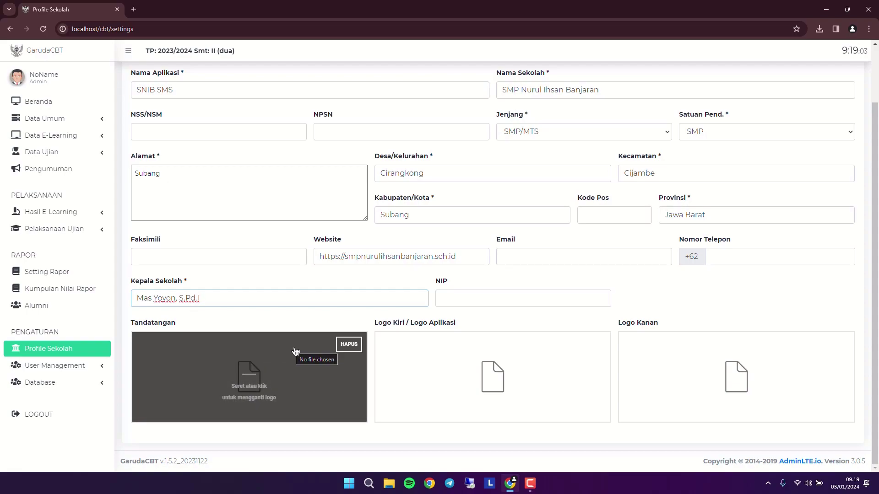
pyautogui.moveTo(443, 387)
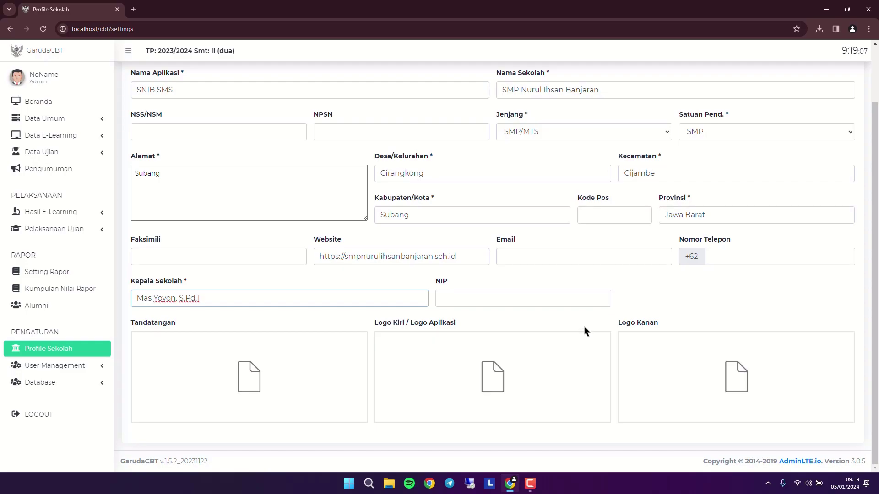
pyautogui.scroll(2, 585, 330)
pyautogui.click(841, 111)
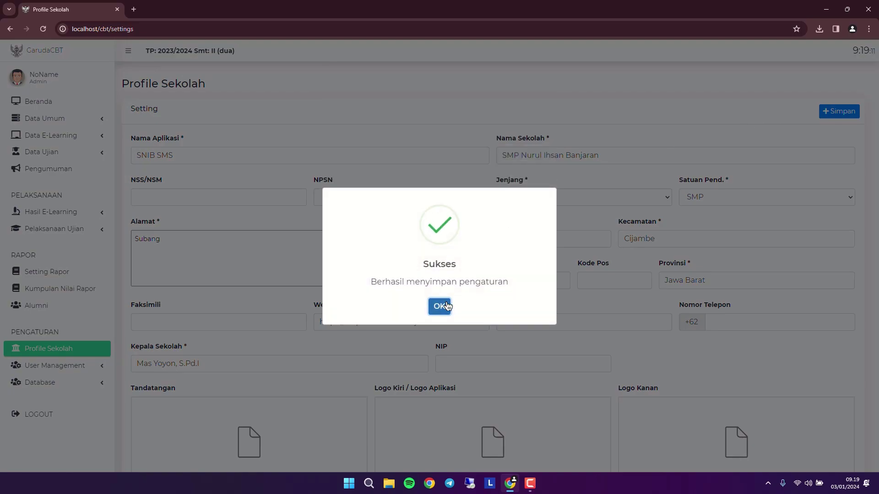
pyautogui.click(439, 306)
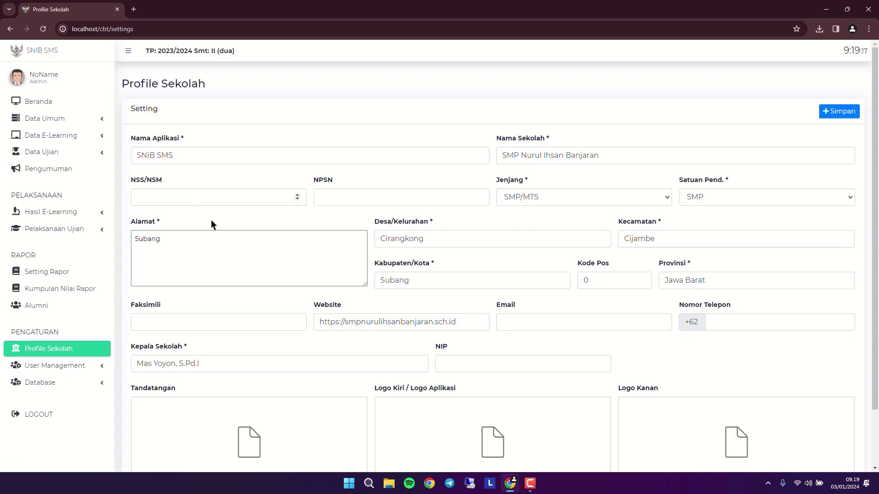
# - Expand the User Management section in the sidebar
pyautogui.scroll(-2, 46, 309)
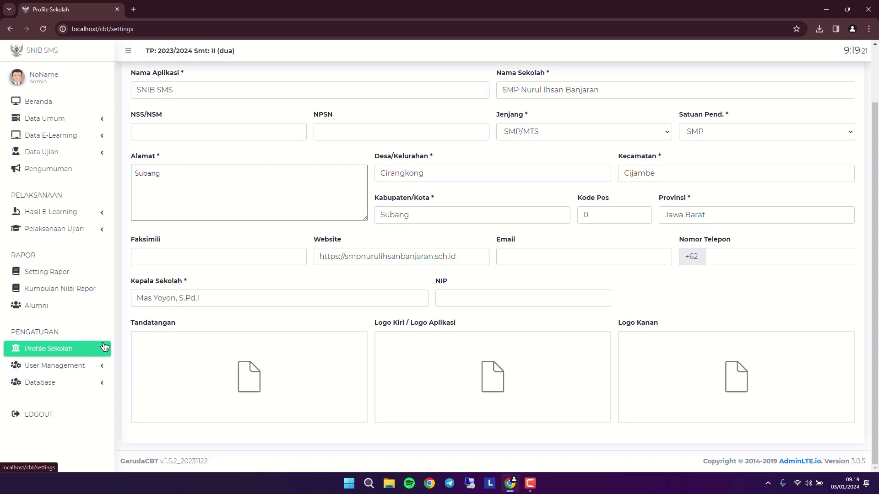
pyautogui.click(78, 366)
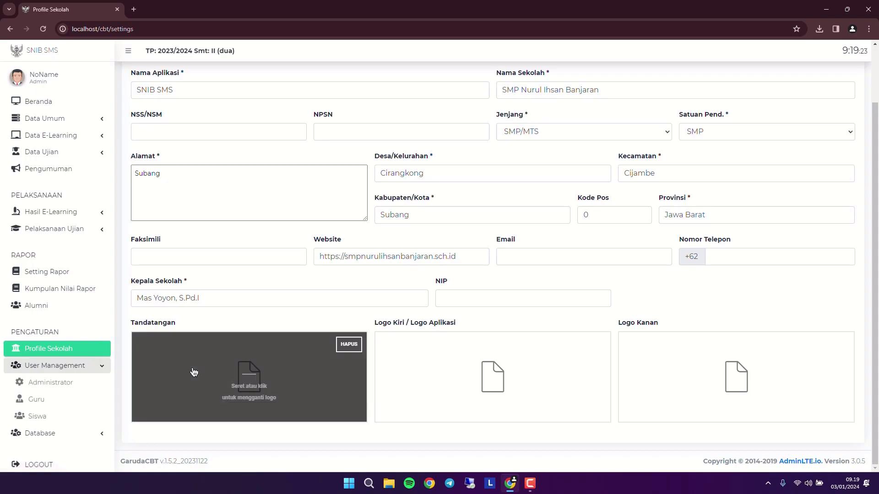
pyautogui.scroll(-1, 91, 403)
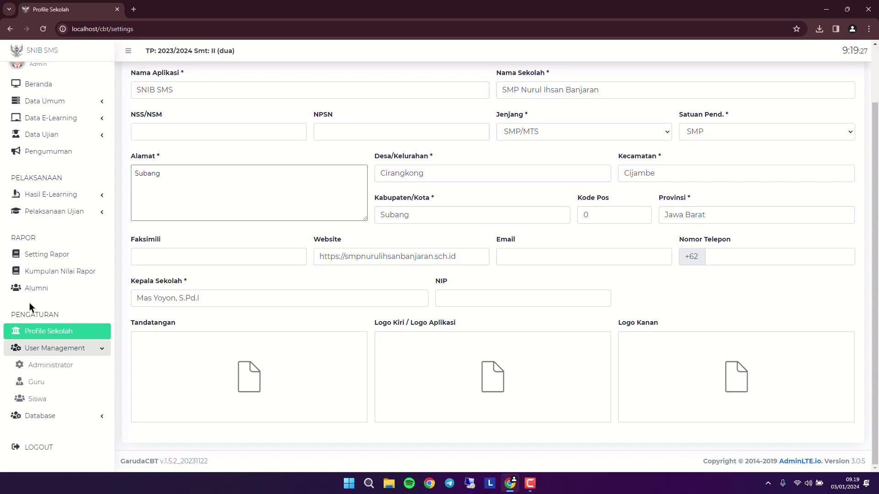
# - Review the Administrator list, cancel the Tambah Admin form, then open the Guru user list
pyautogui.click(37, 381)
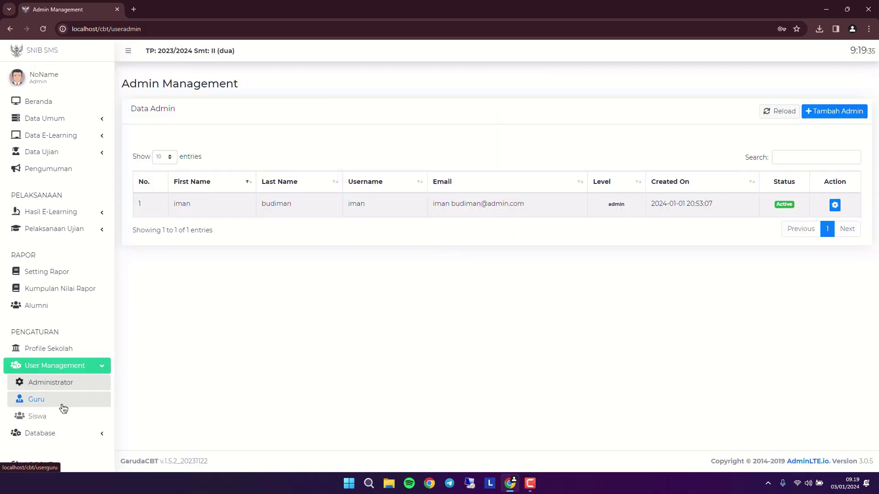
pyautogui.click(835, 111)
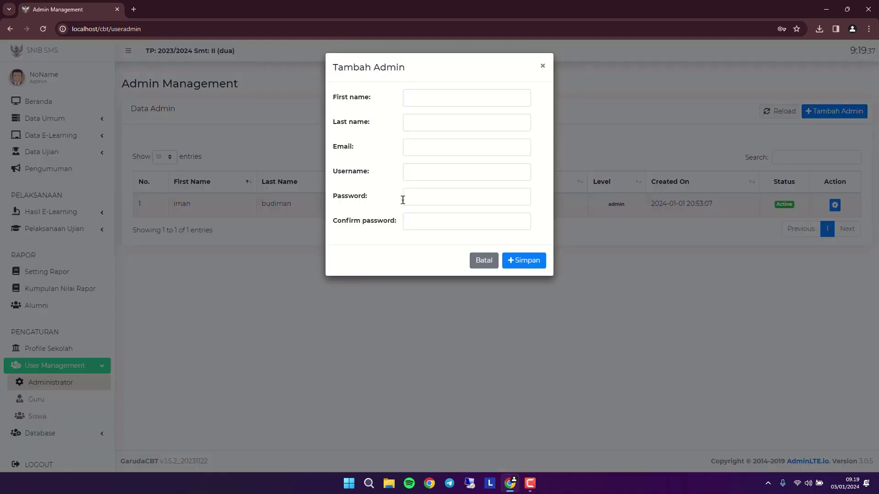
pyautogui.click(425, 105)
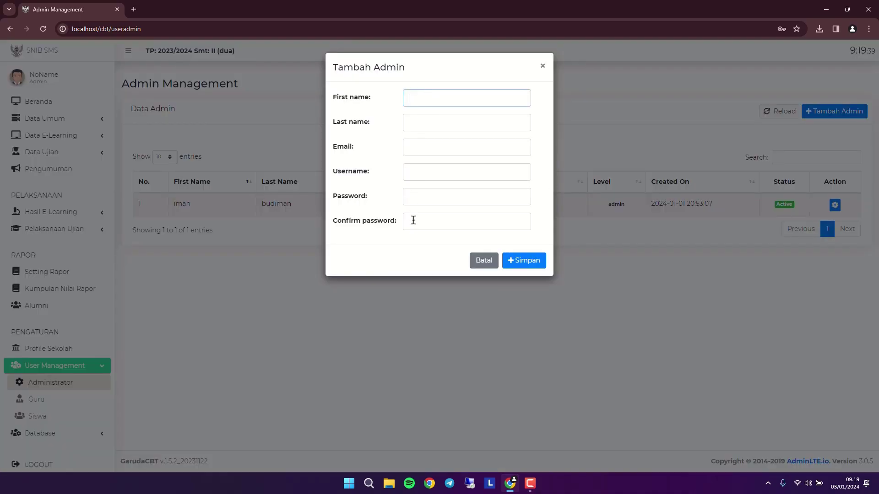
pyautogui.click(544, 67)
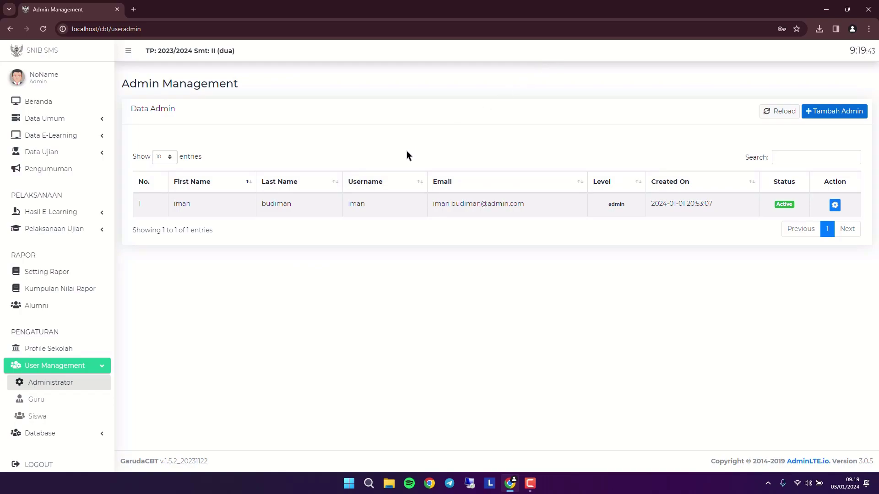
pyautogui.click(61, 402)
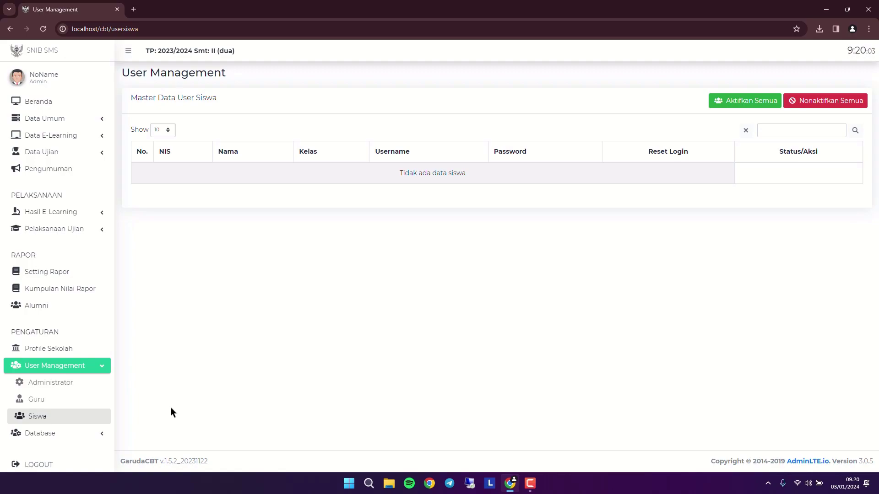
# - Expand Database and view the Backup/Restore history
pyautogui.click(90, 433)
pyautogui.scroll(-2, 60, 410)
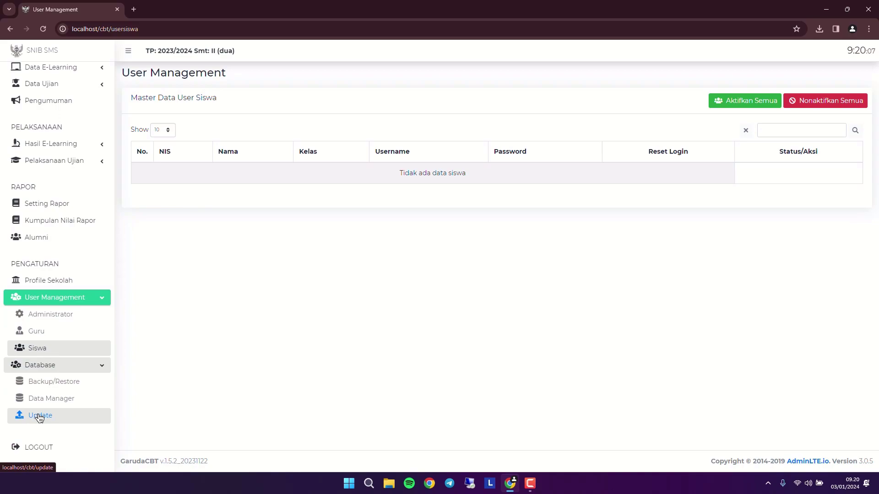
pyautogui.click(78, 387)
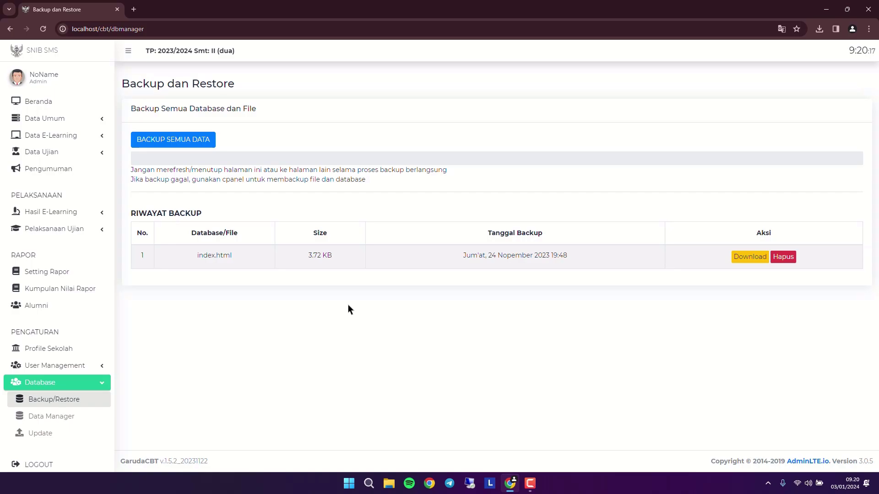
# - Scroll through the Data Manager cleanup tables, then open the Update Database page
pyautogui.click(75, 418)
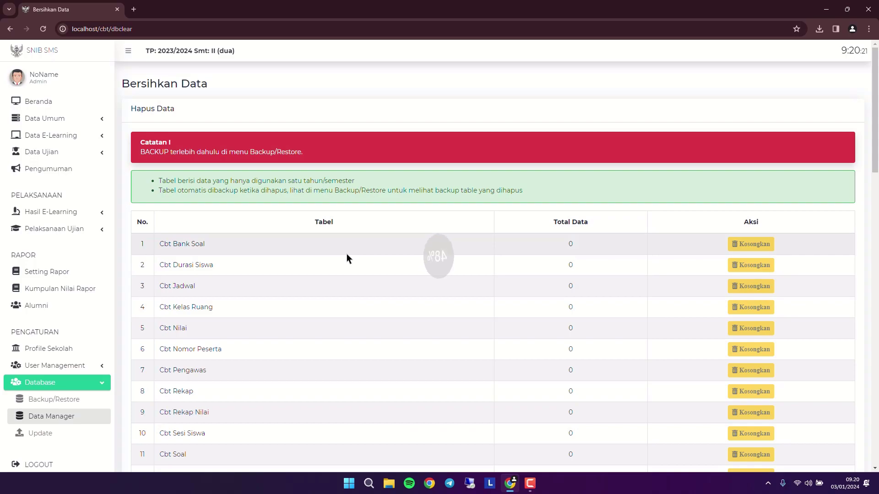
pyautogui.scroll(-7, 348, 258)
pyautogui.scroll(-9, 348, 259)
pyautogui.scroll(-6, 347, 259)
pyautogui.scroll(7, 349, 260)
pyautogui.scroll(6, 349, 260)
pyautogui.scroll(-11, 89, 274)
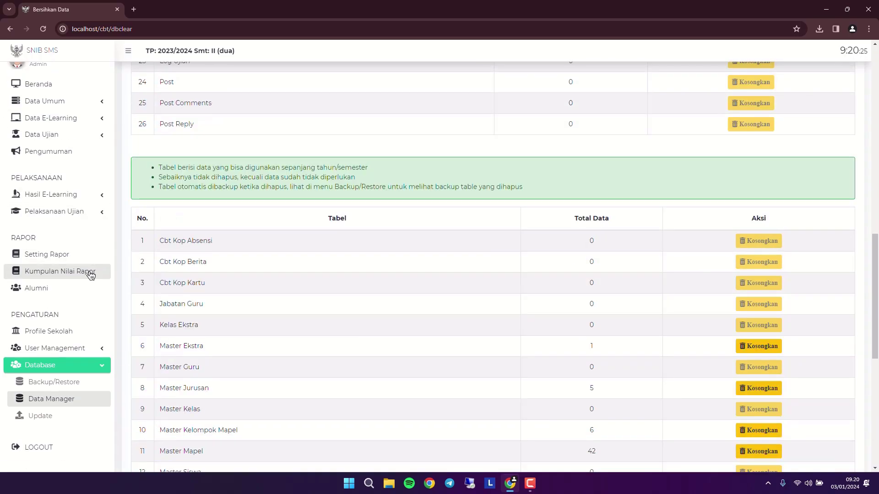
pyautogui.scroll(-2, 103, 276)
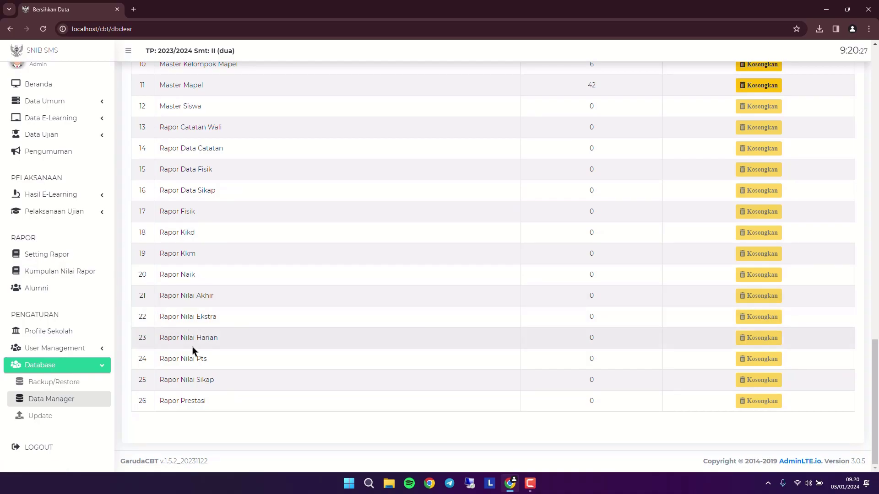
pyautogui.click(90, 422)
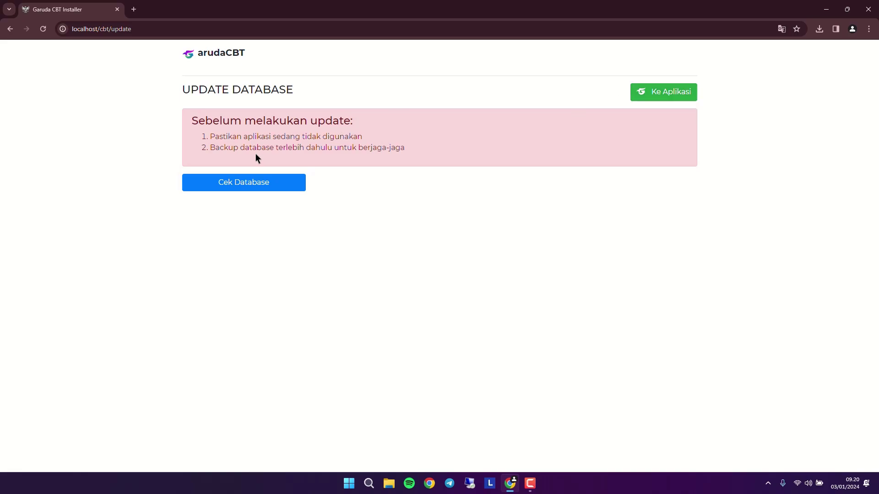
# - Return to Bersihkan Data, then load localhost/phpmyadmin in a new browser tab
pyautogui.click(5, 25)
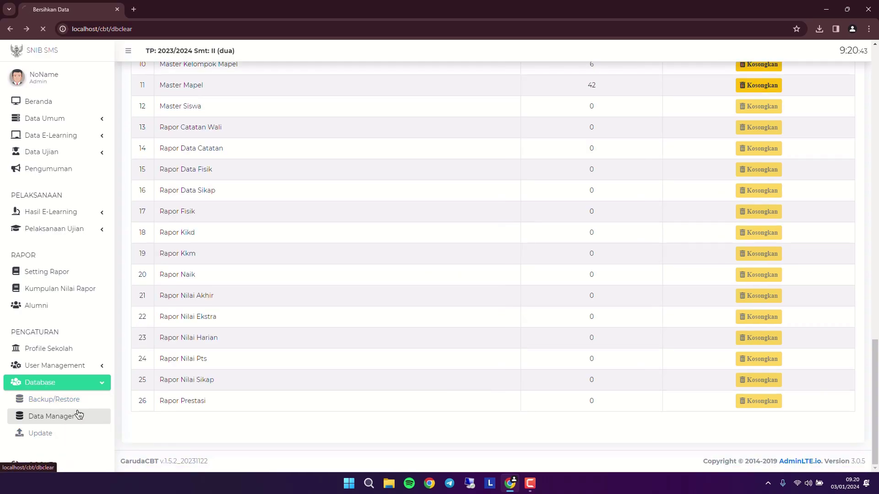
pyautogui.scroll(-15, 580, 296)
pyautogui.scroll(15, 584, 297)
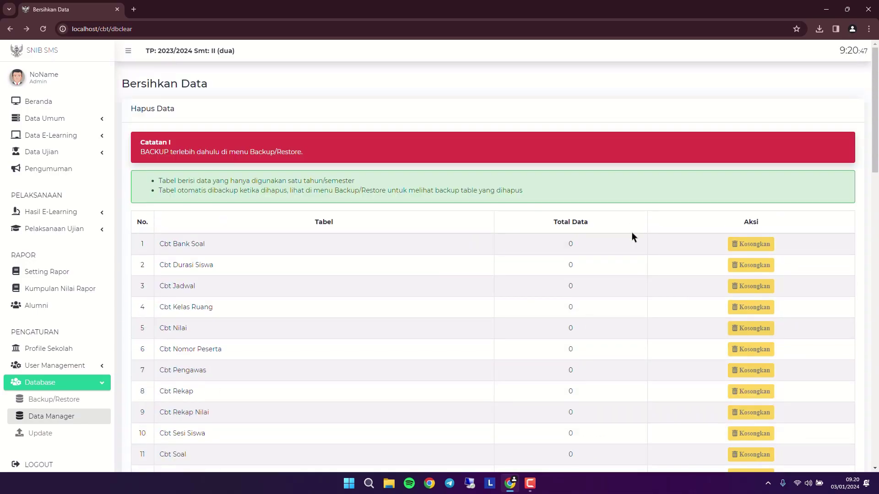
pyautogui.click(134, 9)
pyautogui.write('localhost/')
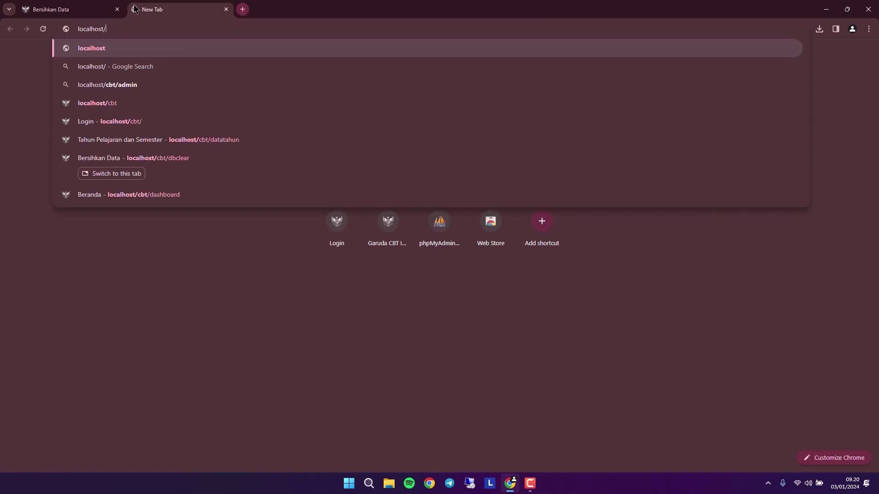
pyautogui.write('phpmyadmin')
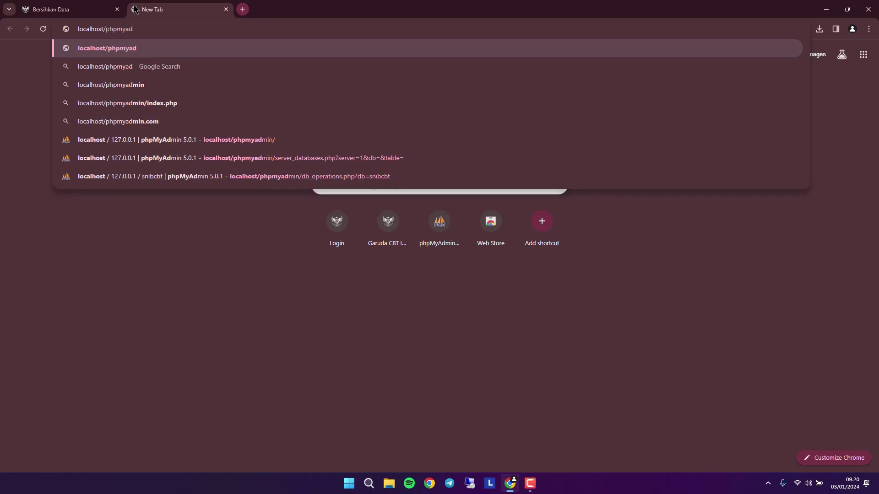
pyautogui.press('Return')
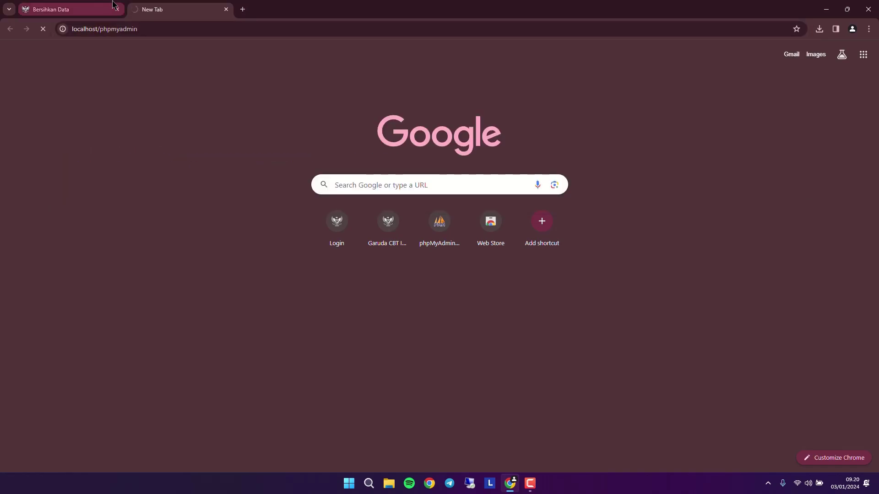
# - Scroll the Bersihkan Data table to confirm it is empty, then switch to phpMyAdmin
pyautogui.click(44, 9)
pyautogui.scroll(-3, 46, 311)
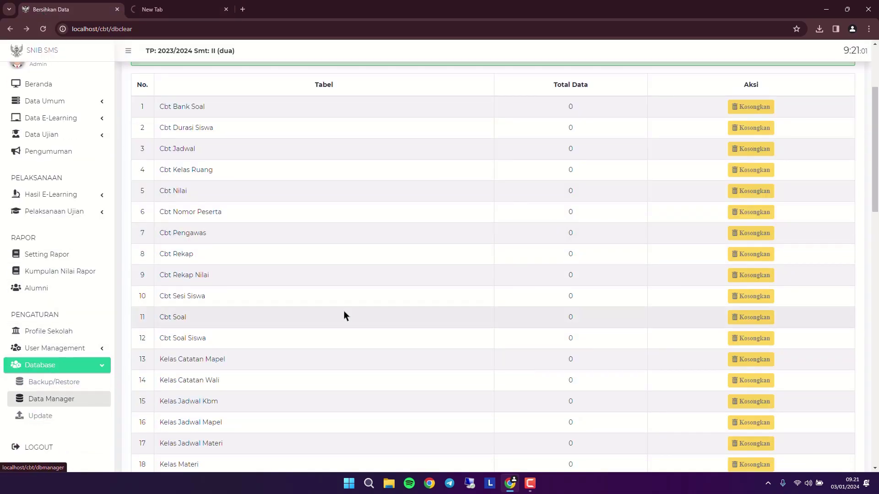
pyautogui.scroll(3, 348, 234)
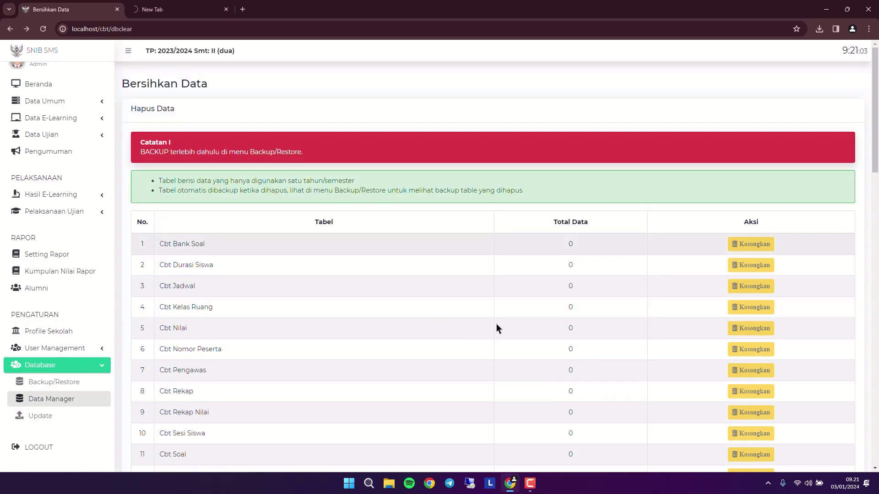
pyautogui.scroll(-8, 596, 328)
pyautogui.scroll(8, 596, 328)
pyautogui.click(181, 9)
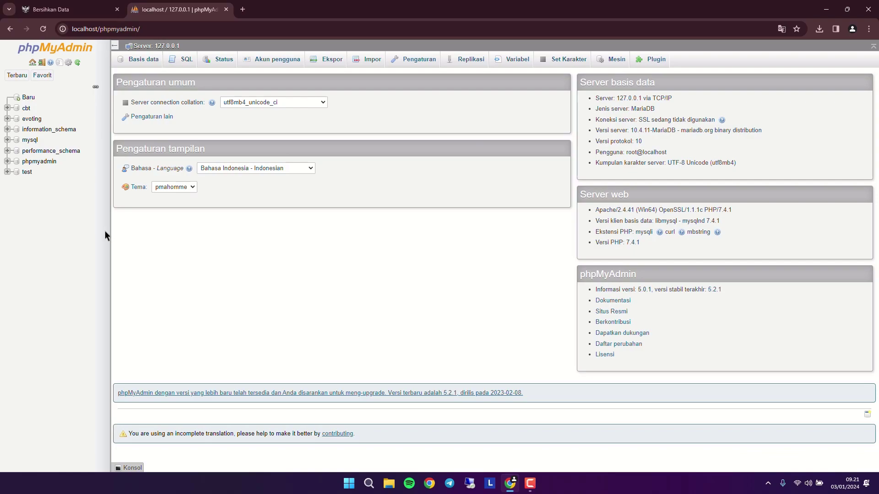
# - Open the cbt database and scroll its 74 tables, then return to the Bersihkan Data tab
pyautogui.click(26, 109)
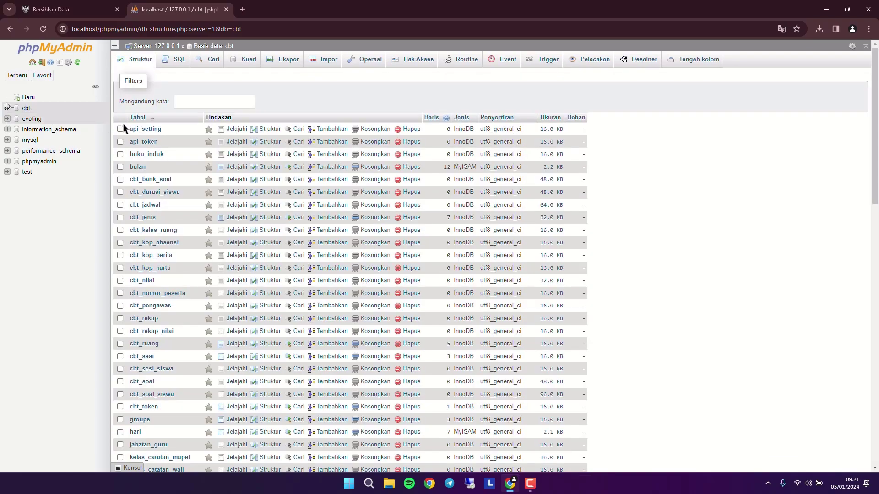
pyautogui.scroll(-6, 433, 174)
pyautogui.scroll(-7, 68, 213)
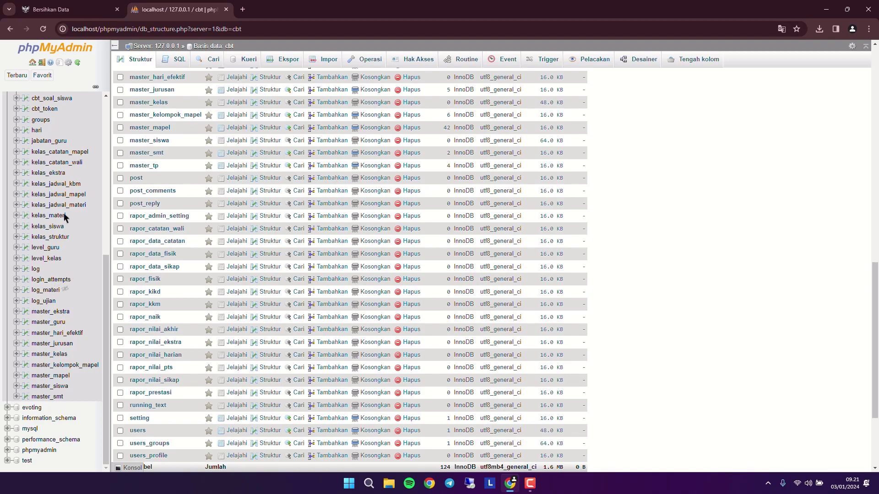
pyautogui.scroll(4, 47, 170)
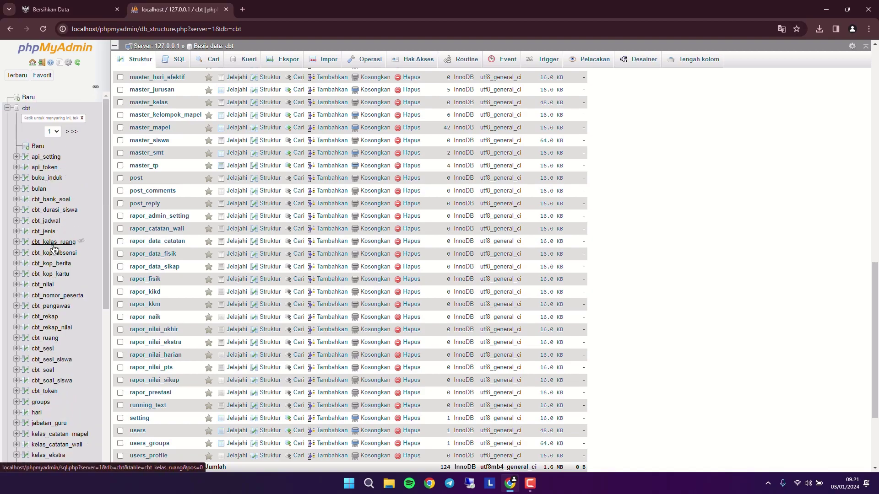
pyautogui.scroll(-5, 57, 238)
pyautogui.scroll(5, 66, 272)
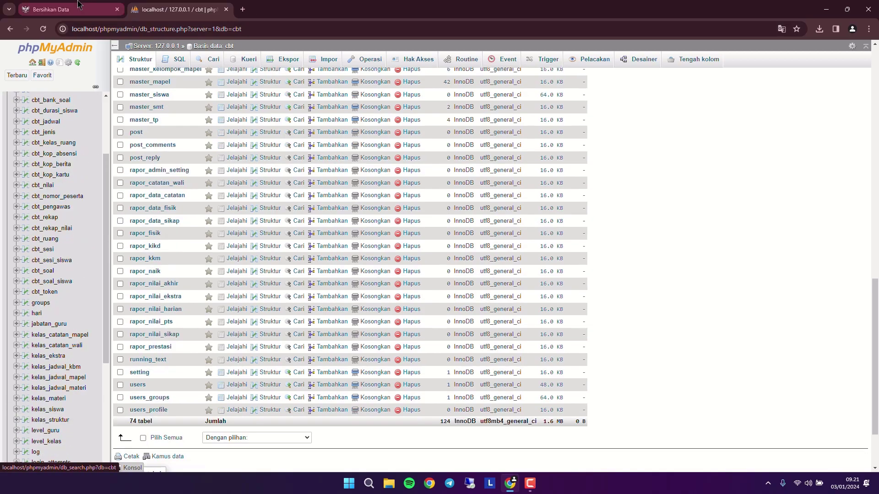
pyautogui.click(51, 10)
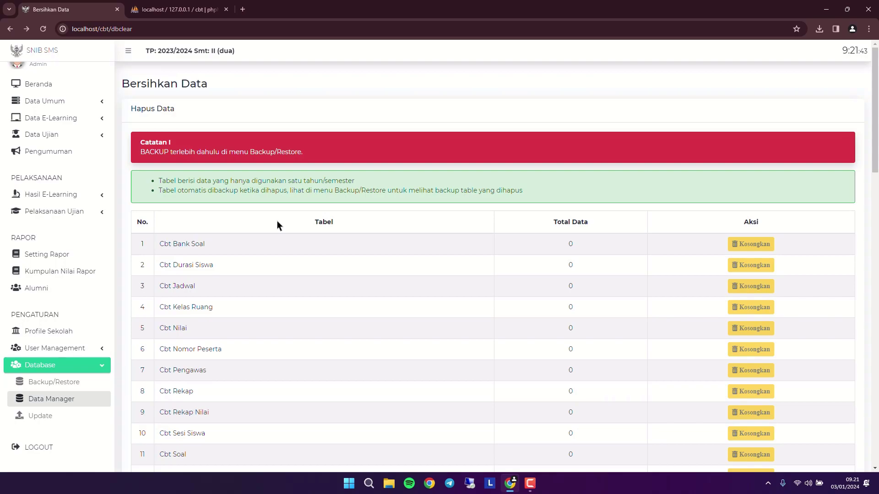
# - Close the phpMyAdmin tab and open a new blank tab beside Bersihkan Data
pyautogui.scroll(-10, 440, 369)
pyautogui.scroll(10, 425, 366)
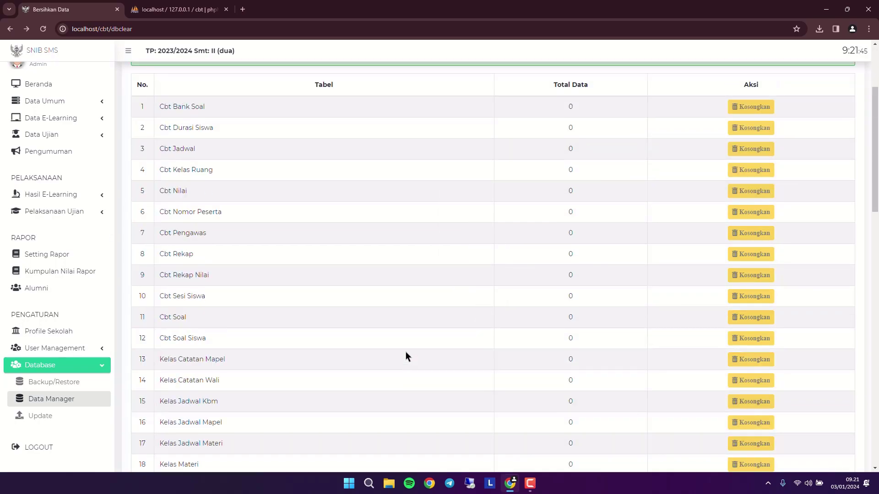
pyautogui.click(226, 10)
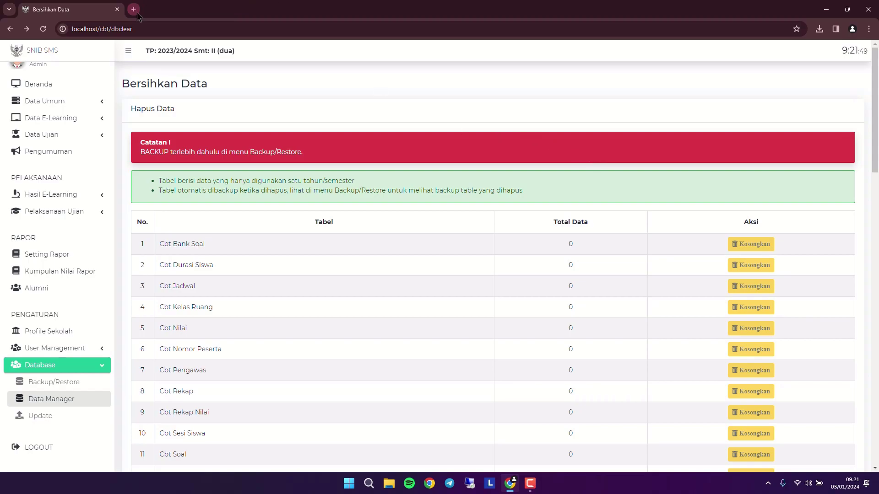
pyautogui.scroll(1, 85, 189)
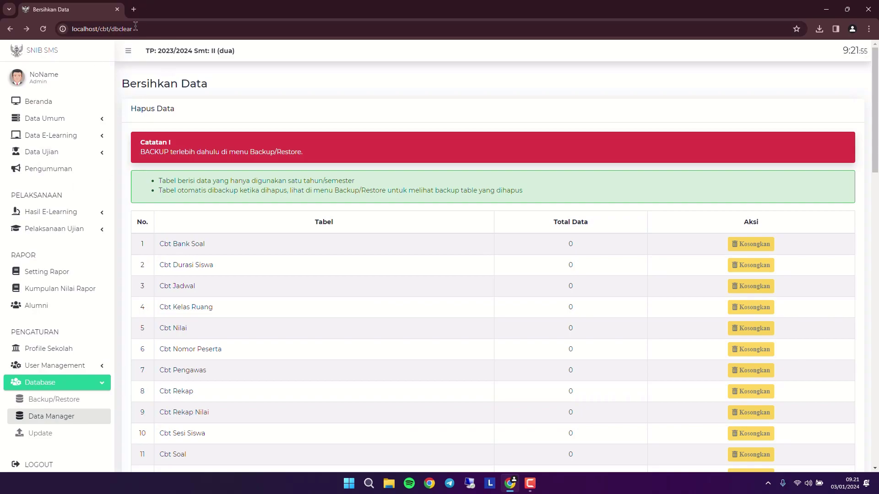
pyautogui.click(134, 9)
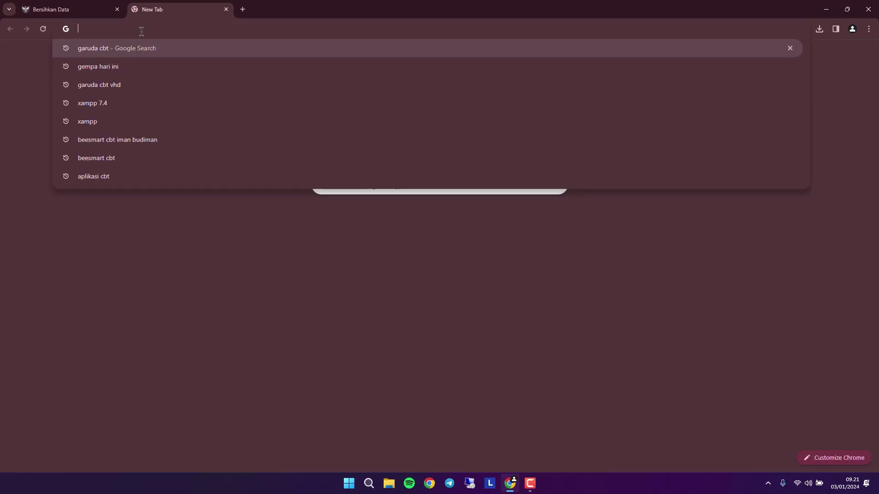
# - Search Google for 'yout' and open the 'YouTube: Beranda' home page result
pyautogui.write('yout')
pyautogui.press('Return')
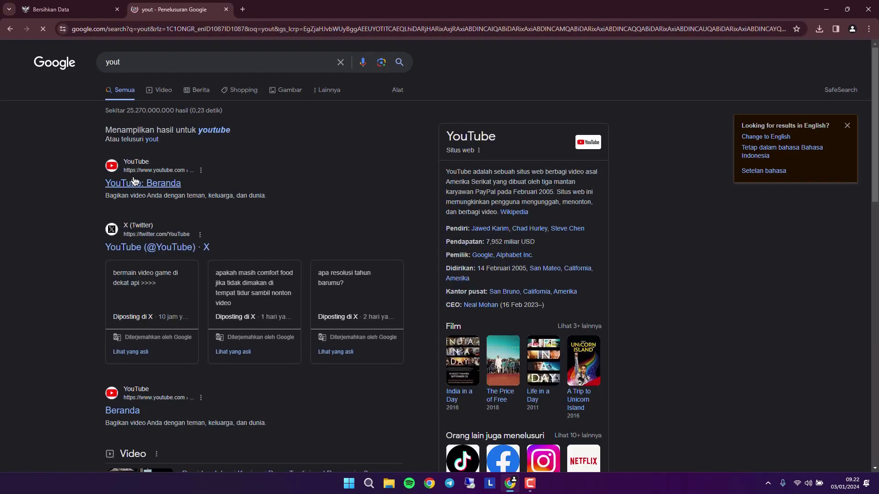
pyautogui.click(102, 182)
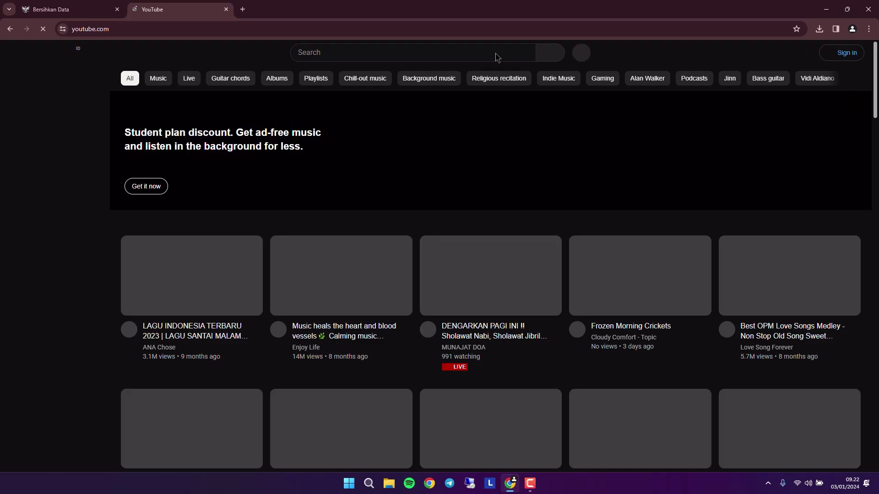
# - Search YouTube for the channel's name and open the garuda cbt panduan instalasi Part 1 video
pyautogui.click(495, 52)
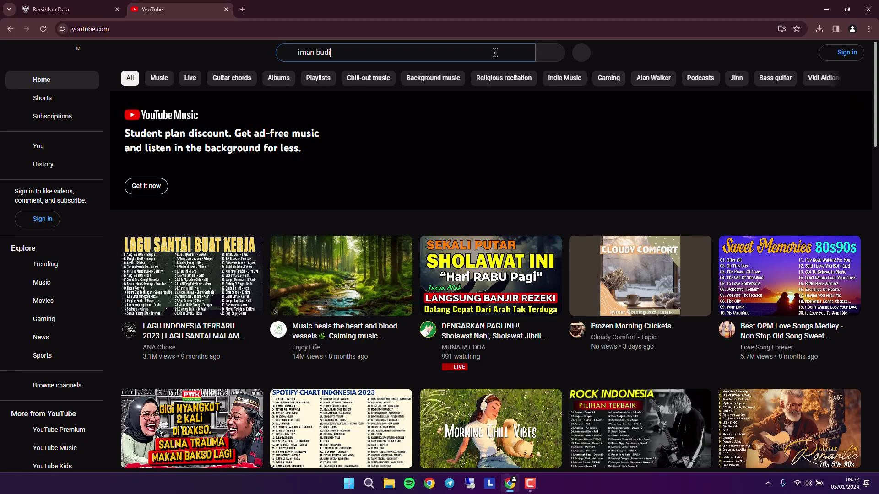
pyautogui.write('iman budiman')
pyautogui.press('Return')
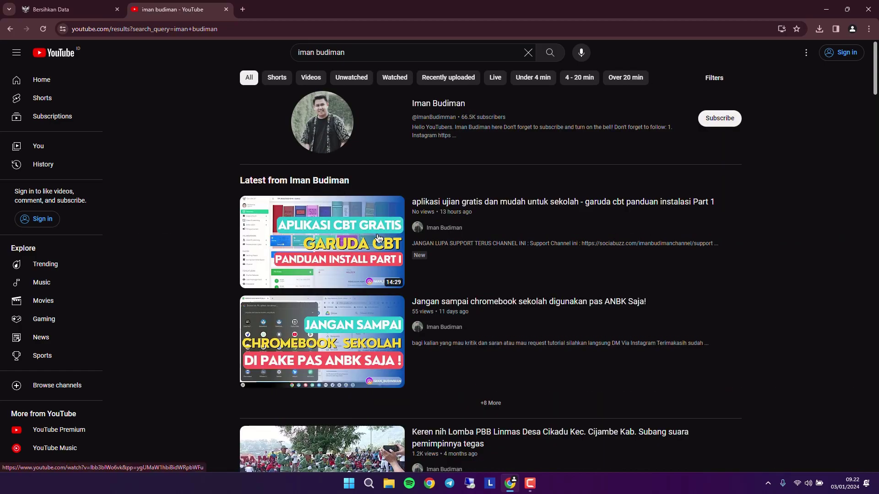
pyautogui.click(352, 248)
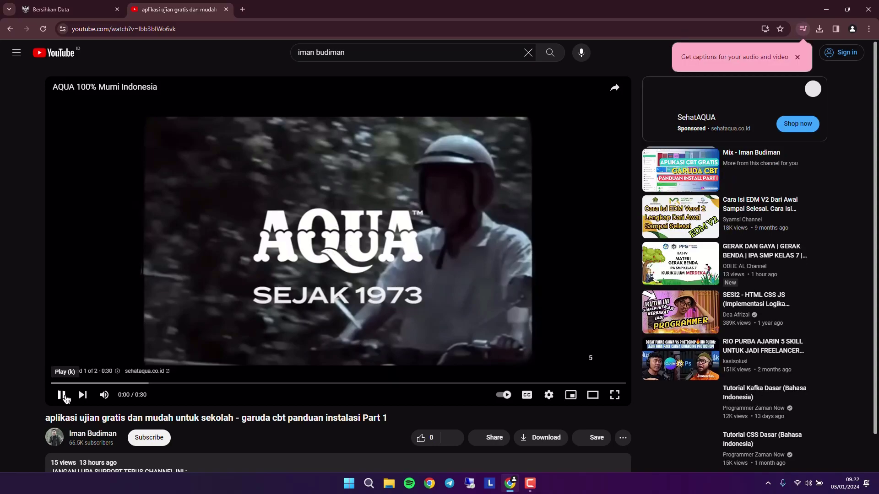
# - Pause the advert, expand the video description, and open its IDCloudHost hosting link in a new tab
pyautogui.click(62, 395)
pyautogui.scroll(-3, 22, 380)
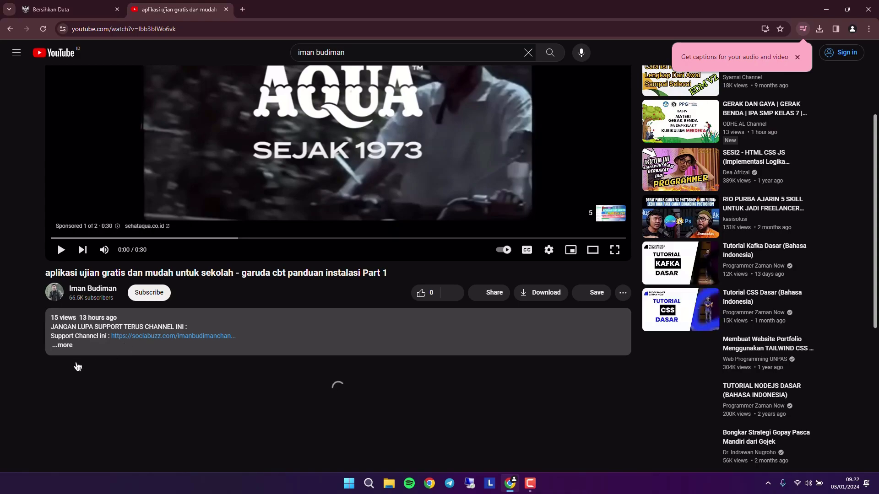
pyautogui.click(208, 364)
pyautogui.scroll(-2, 209, 365)
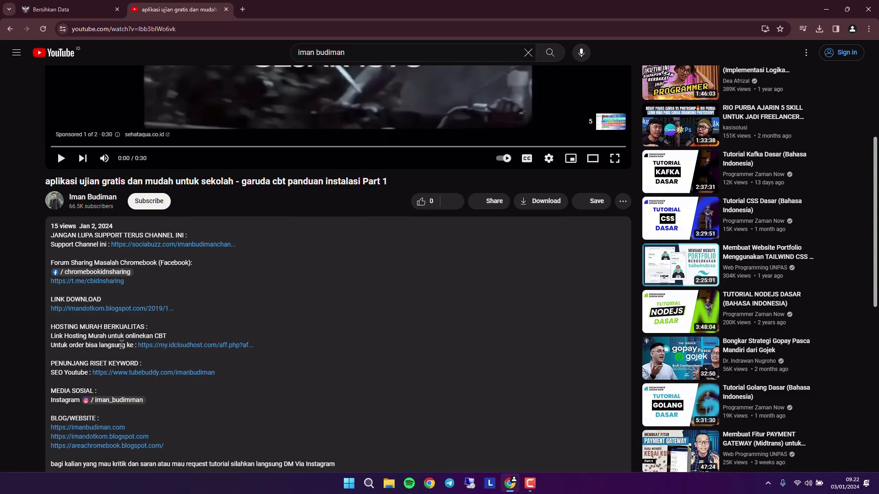
pyautogui.click(215, 348)
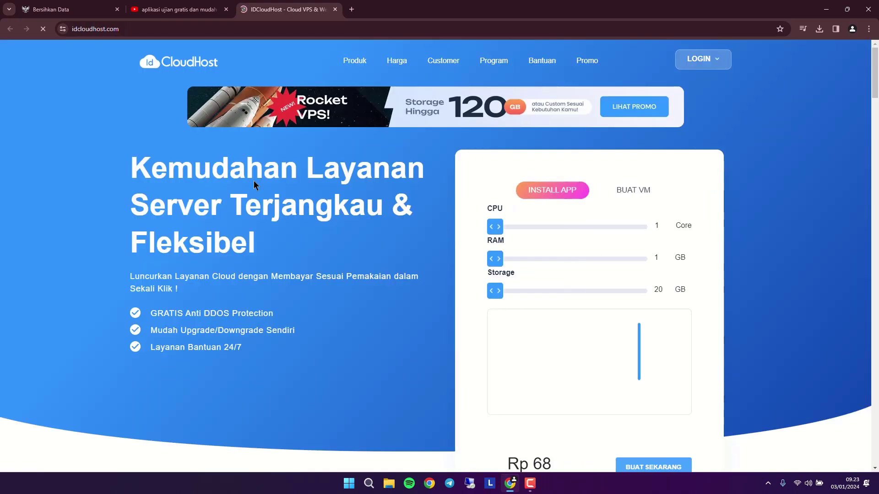
pyautogui.scroll(-3, 254, 181)
pyautogui.scroll(-6, 254, 180)
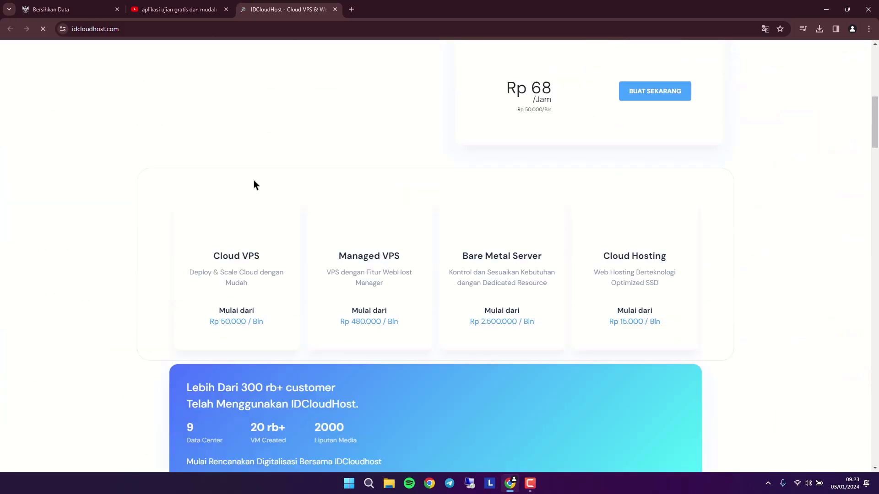
pyautogui.scroll(-9, 270, 178)
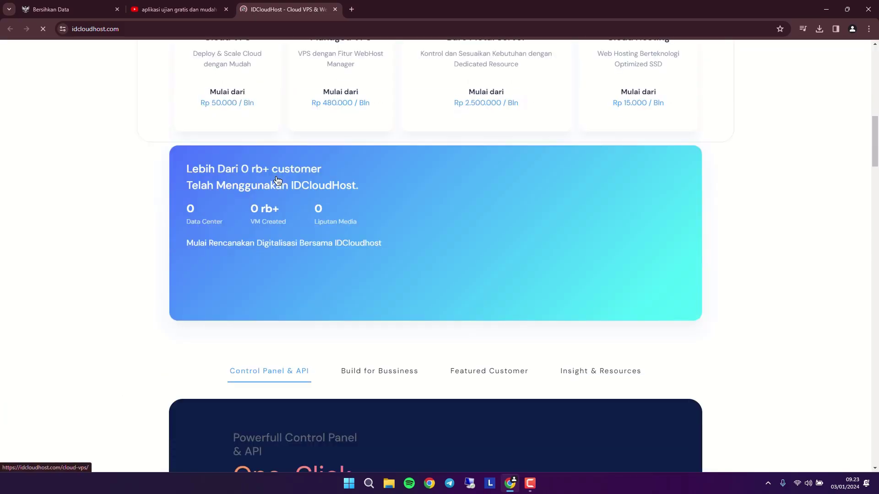
pyautogui.scroll(8, 273, 177)
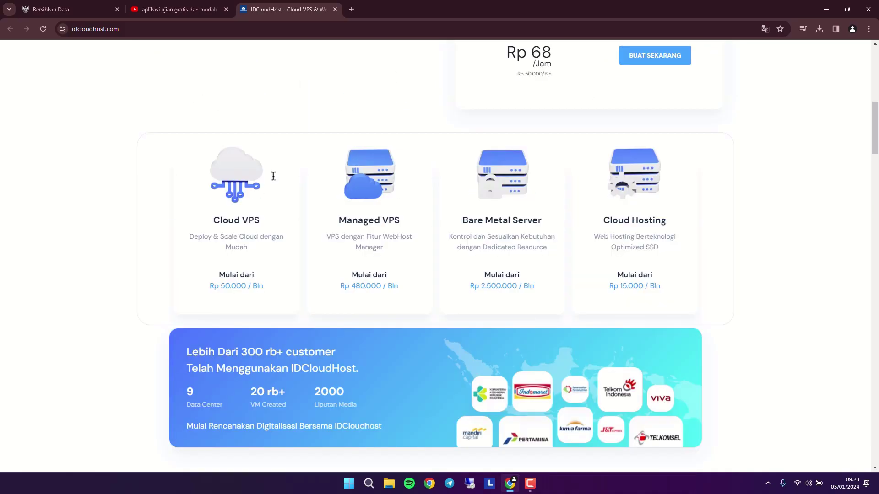